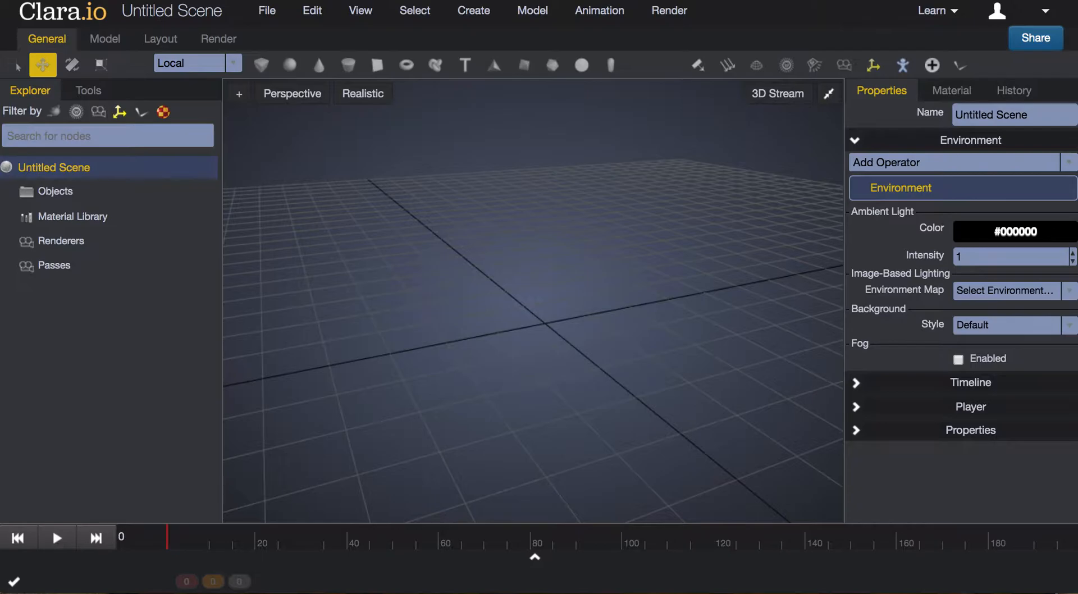
# Add a box primitive to the scene
pyautogui.click(263, 67)
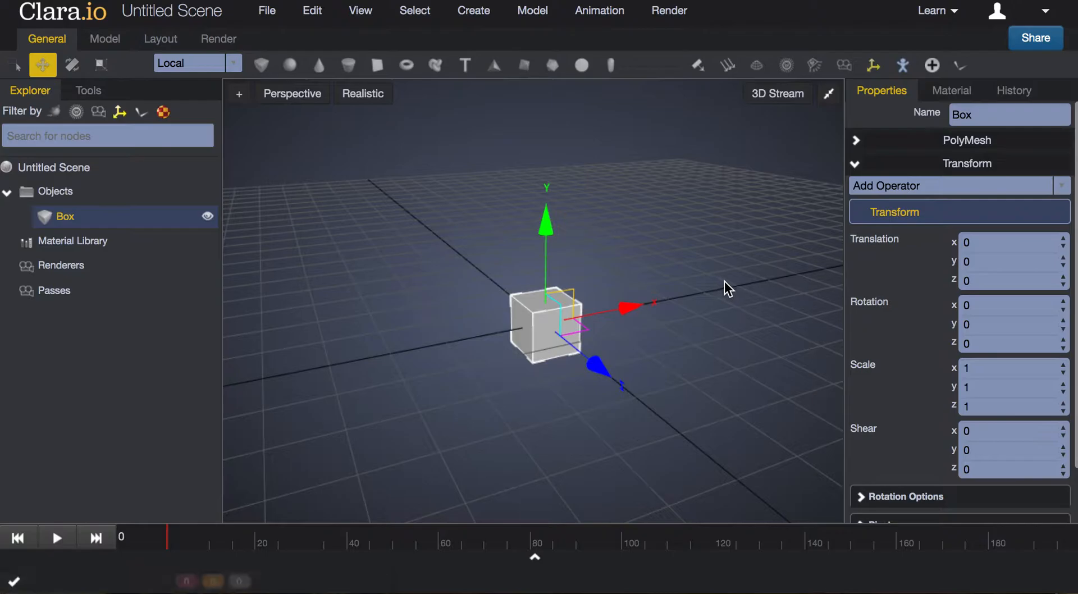
pyautogui.click(686, 253)
pyautogui.click(567, 355)
pyautogui.moveTo(724, 370); pyautogui.dragTo(604, 371, button='middle')
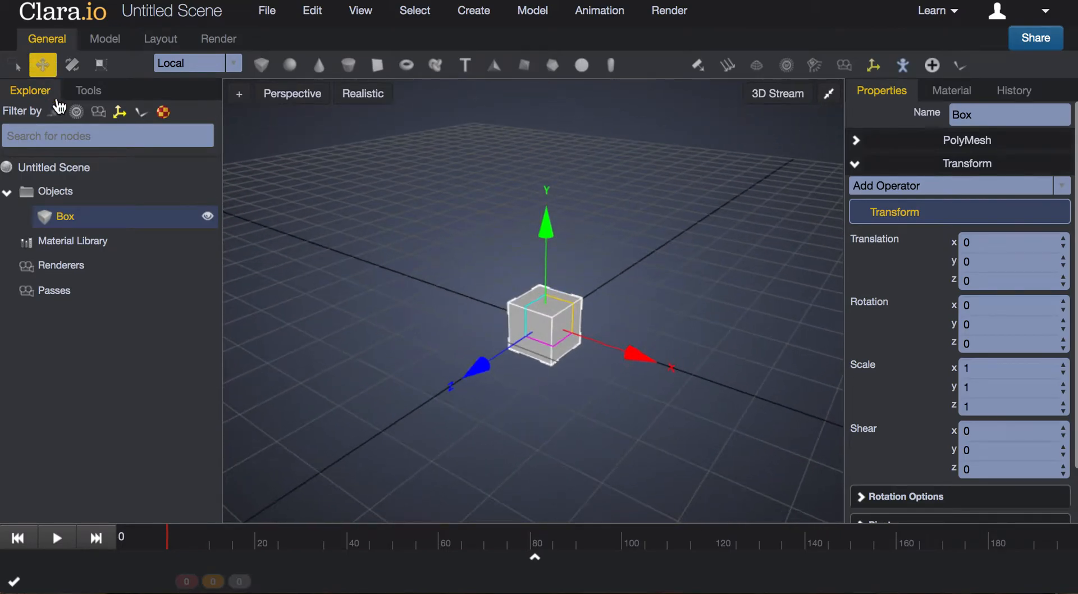
# Show the mesh editing tools for the selected box
pyautogui.click(88, 97)
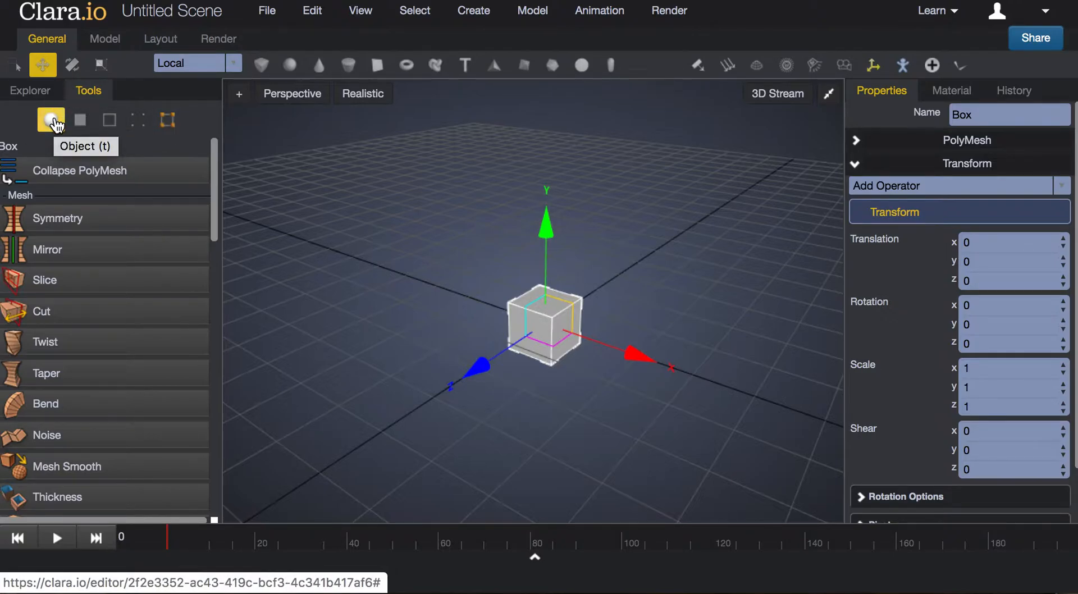
pyautogui.click(592, 312)
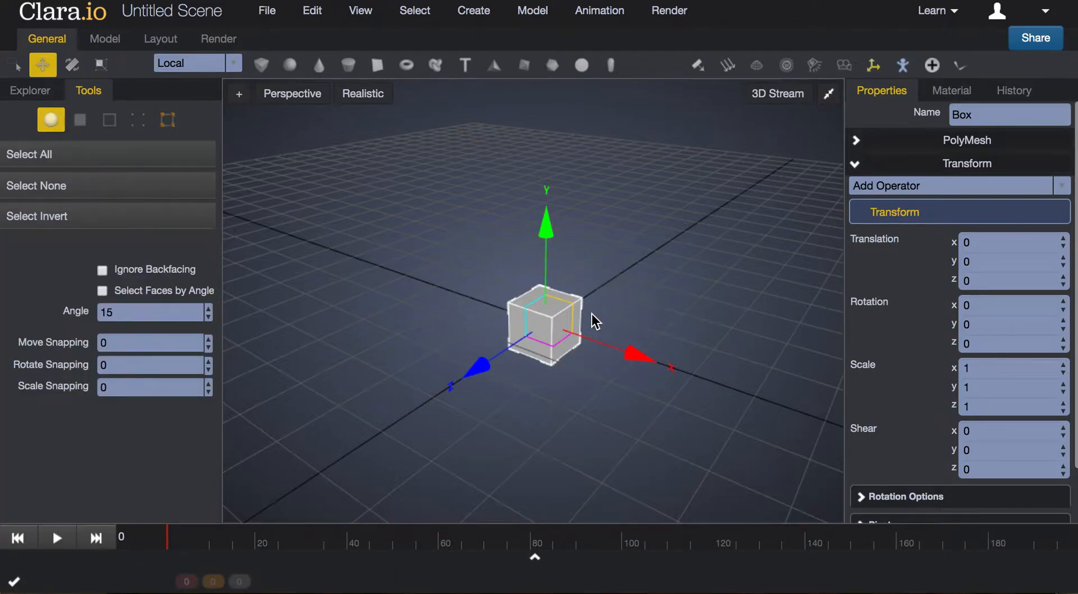
pyautogui.click(545, 316)
pyautogui.scroll(3, 551, 317)
pyautogui.scroll(2, 549, 317)
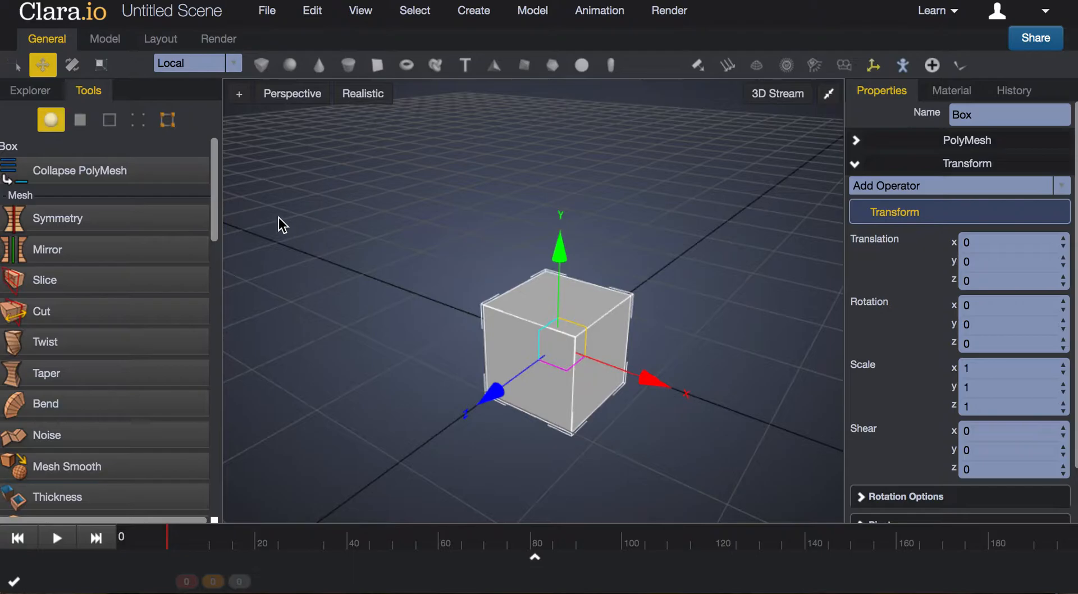
# In face selection mode, try moving one side face of the box outward along its local Z axis, and undo the move
pyautogui.click(80, 131)
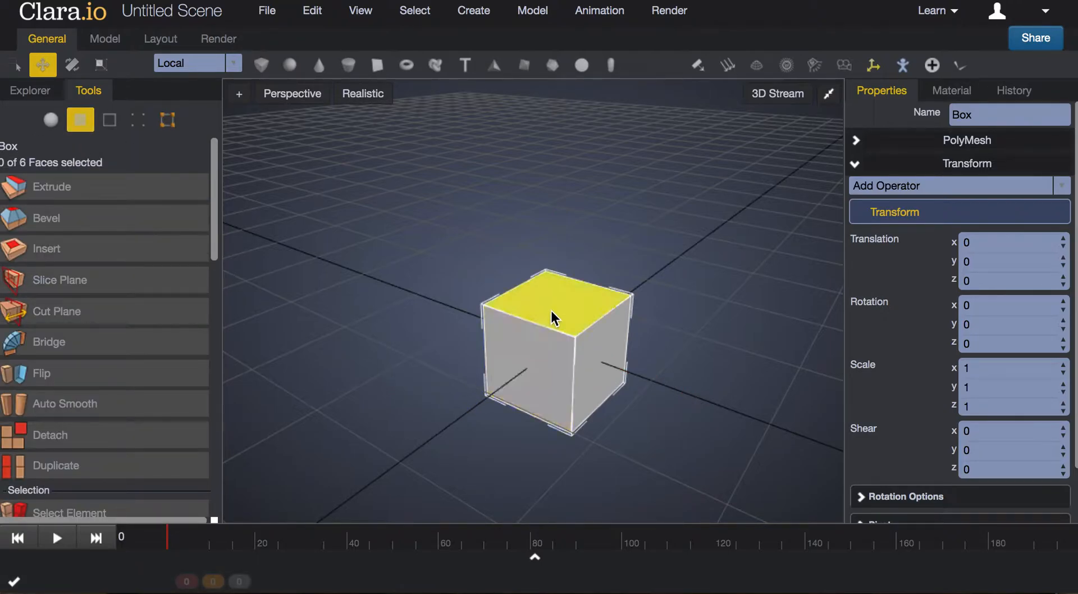
pyautogui.click(533, 369)
pyautogui.click(574, 314)
pyautogui.click(610, 372)
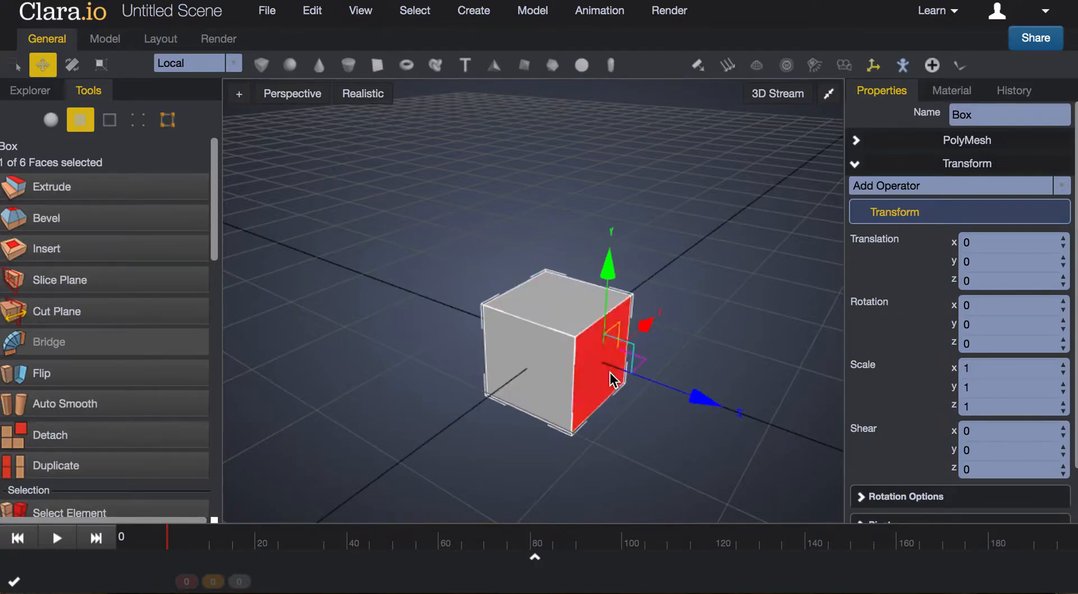
pyautogui.click(634, 454)
pyautogui.moveTo(634, 454); pyautogui.dragTo(574, 436)
pyautogui.click(567, 371)
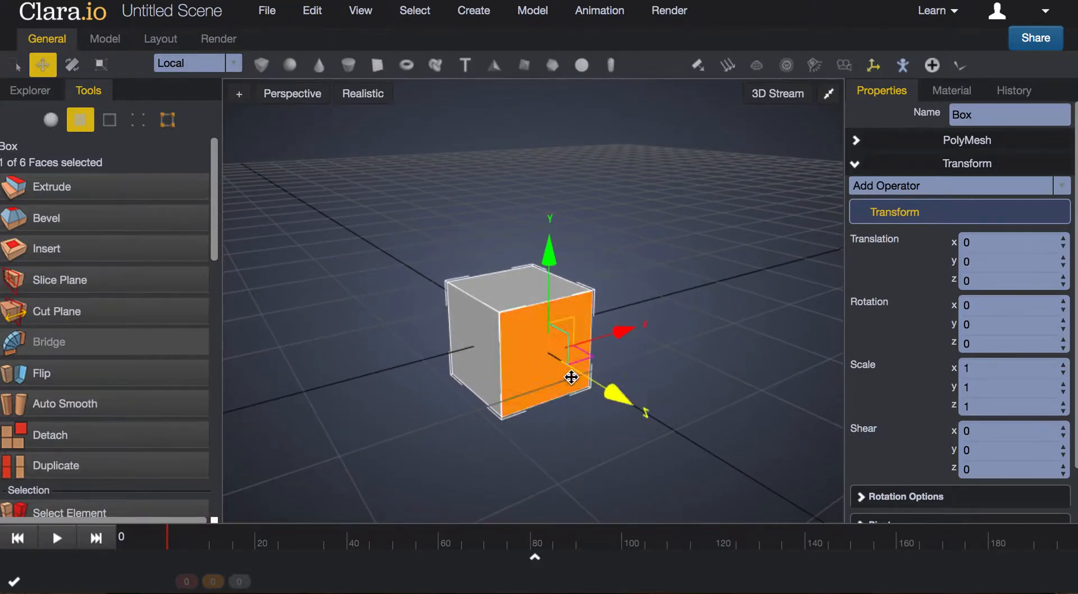
pyautogui.moveTo(610, 391); pyautogui.dragTo(664, 435)
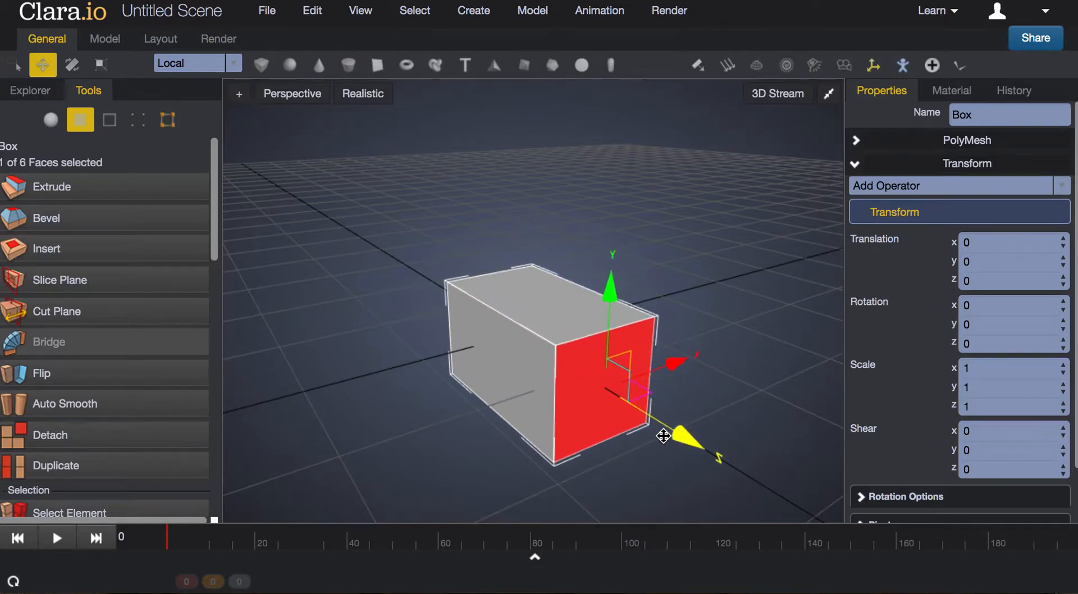
pyautogui.hotkey('ctrl', 'z')
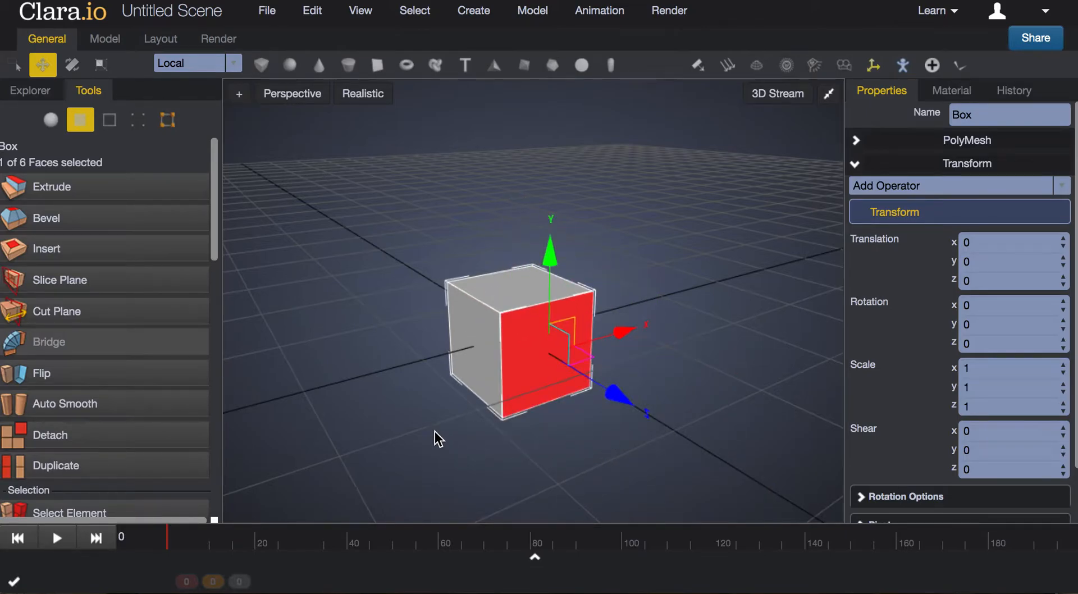
# In edge selection mode, try moving an upper edge of the box
pyautogui.click(111, 124)
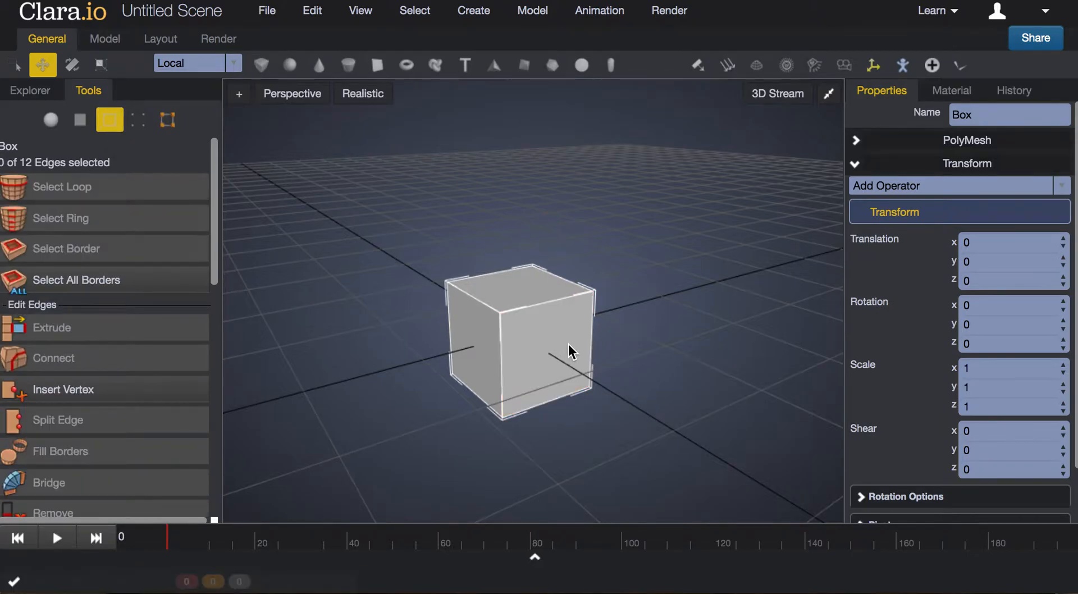
pyautogui.click(484, 304)
pyautogui.click(551, 301)
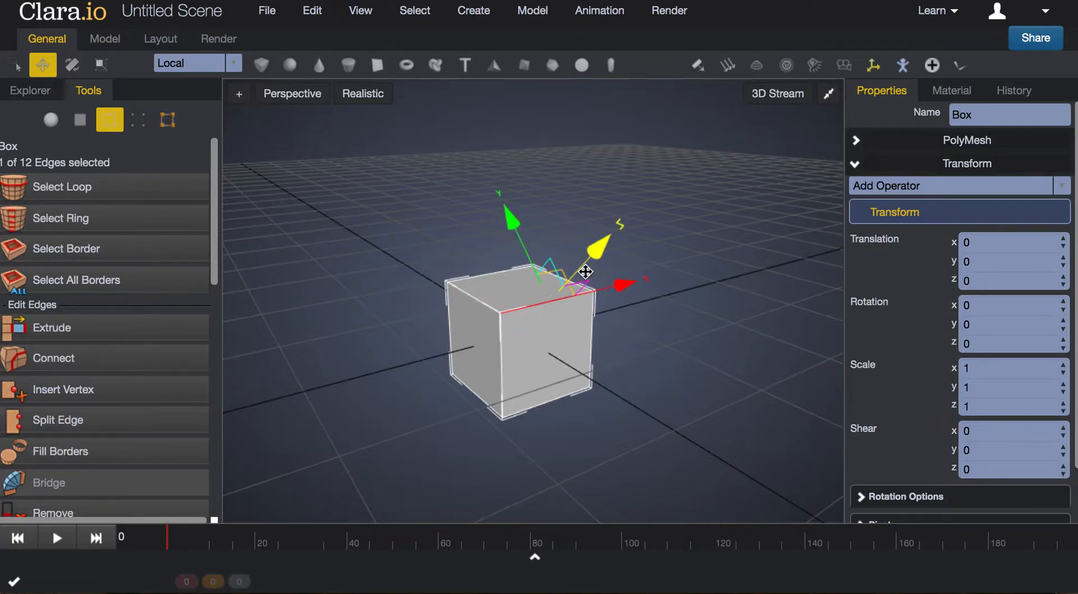
pyautogui.moveTo(585, 274); pyautogui.dragTo(612, 271)
# In vertex selection mode, try moving an upper corner vertex away from the box, and undo the move
pyautogui.click(137, 126)
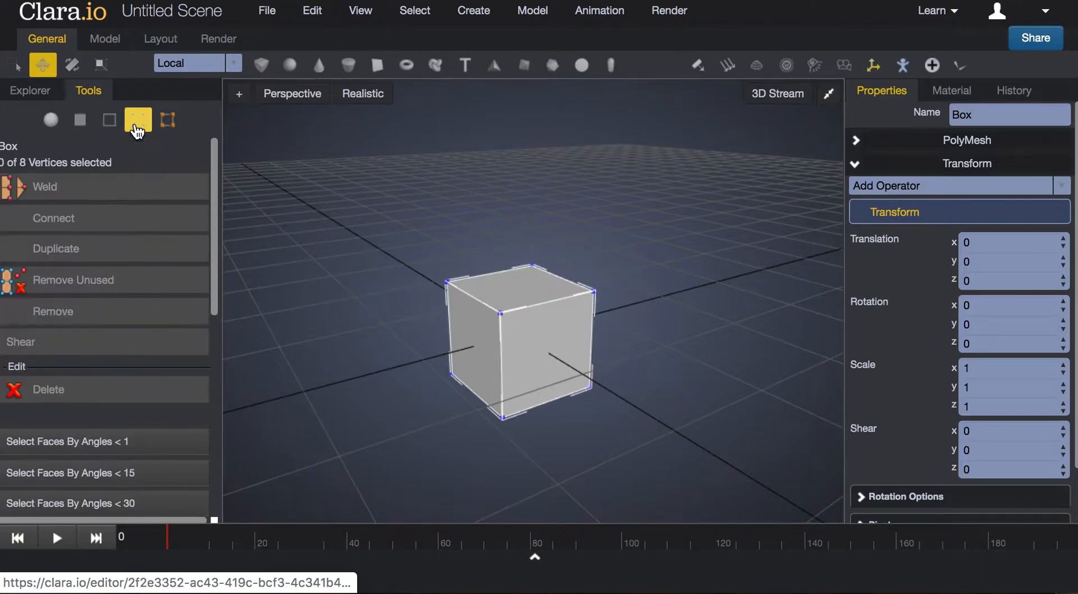
pyautogui.click(446, 282)
pyautogui.moveTo(436, 271); pyautogui.dragTo(366, 236)
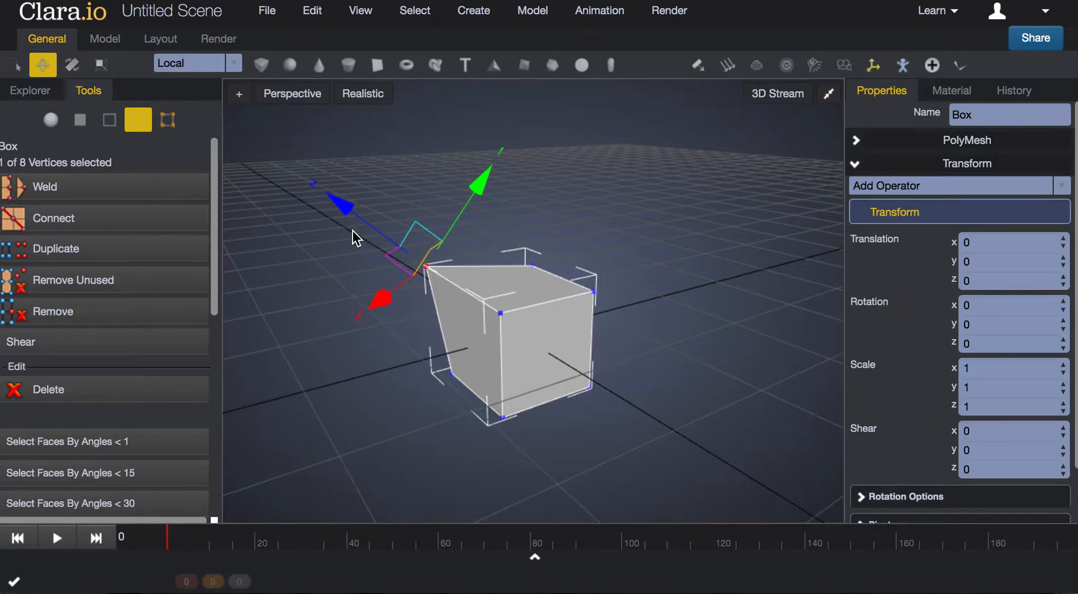
pyautogui.hotkey('ctrl', 'z')
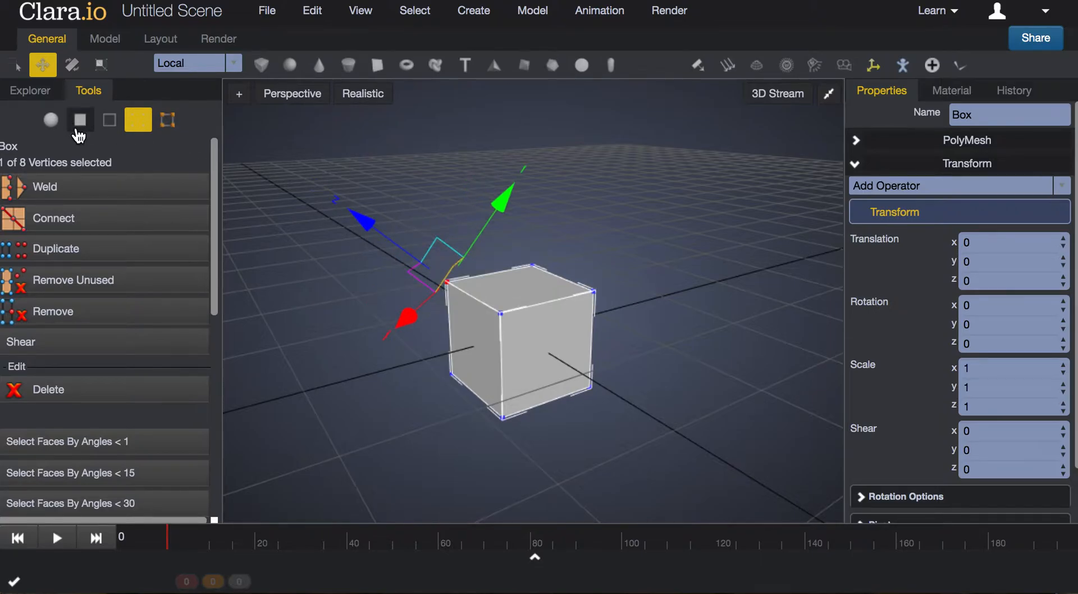
# Return to object selection mode and reselect the whole box
pyautogui.click(50, 120)
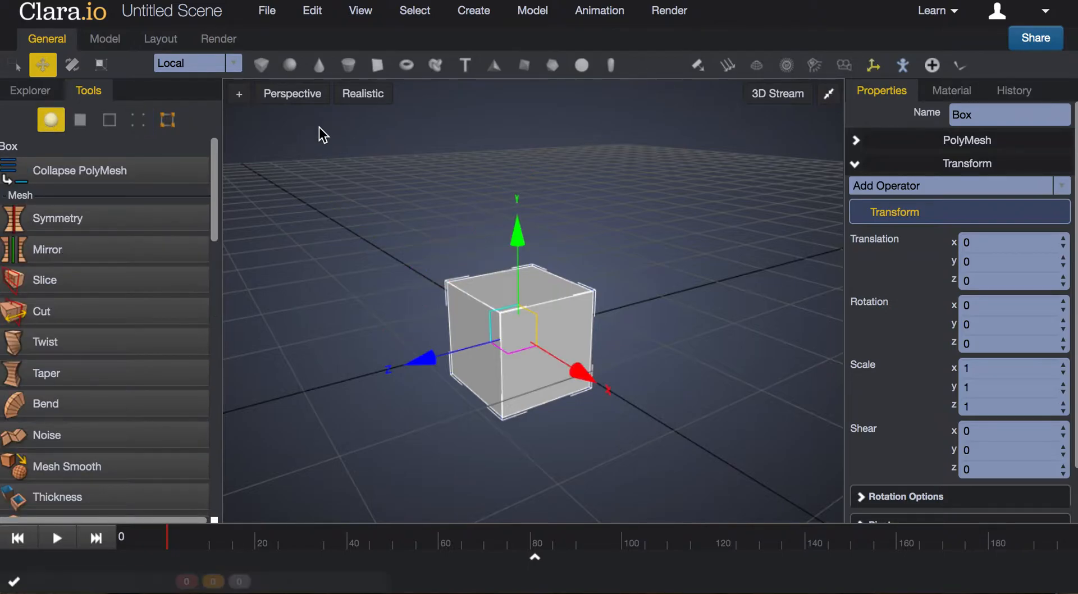
pyautogui.moveTo(401, 405); pyautogui.dragTo(385, 420)
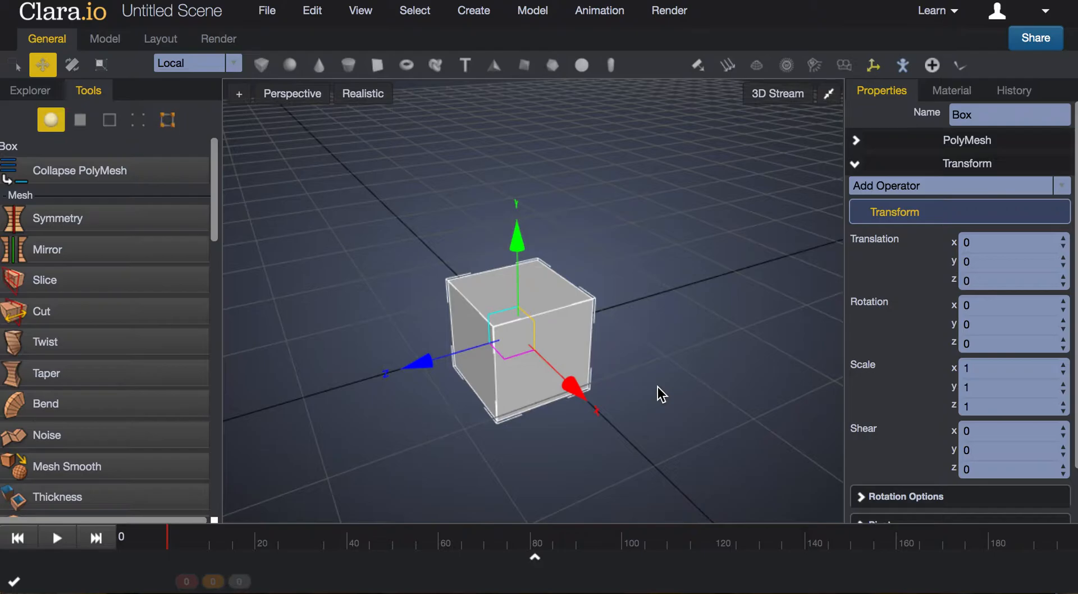
pyautogui.click(642, 256)
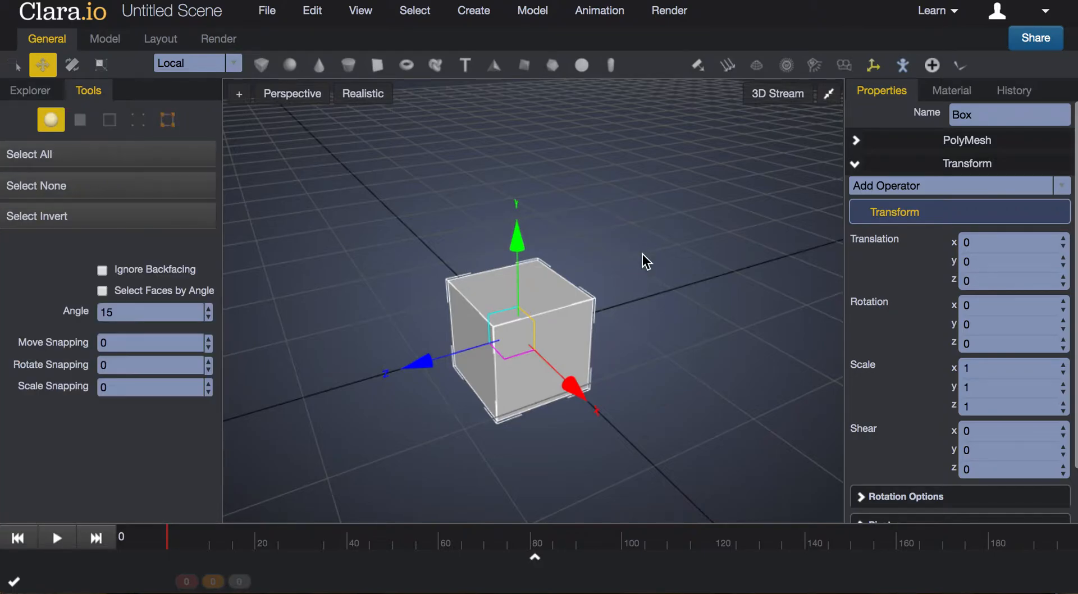
pyautogui.click(533, 340)
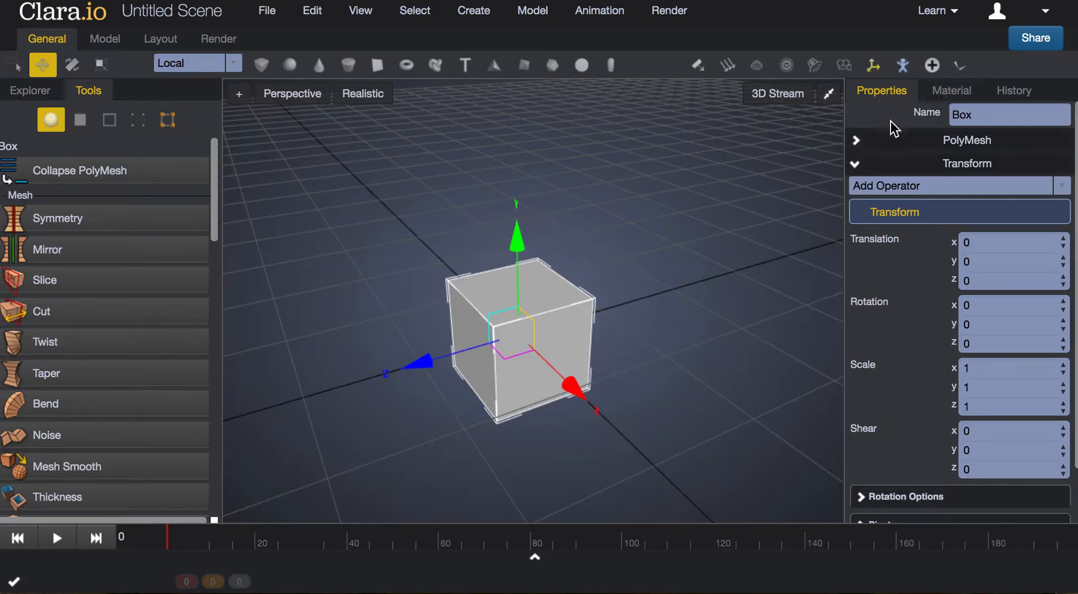
# Open the box's base Box operator in its PolyMesh settings and set Depth Segments to 3
pyautogui.click(857, 144)
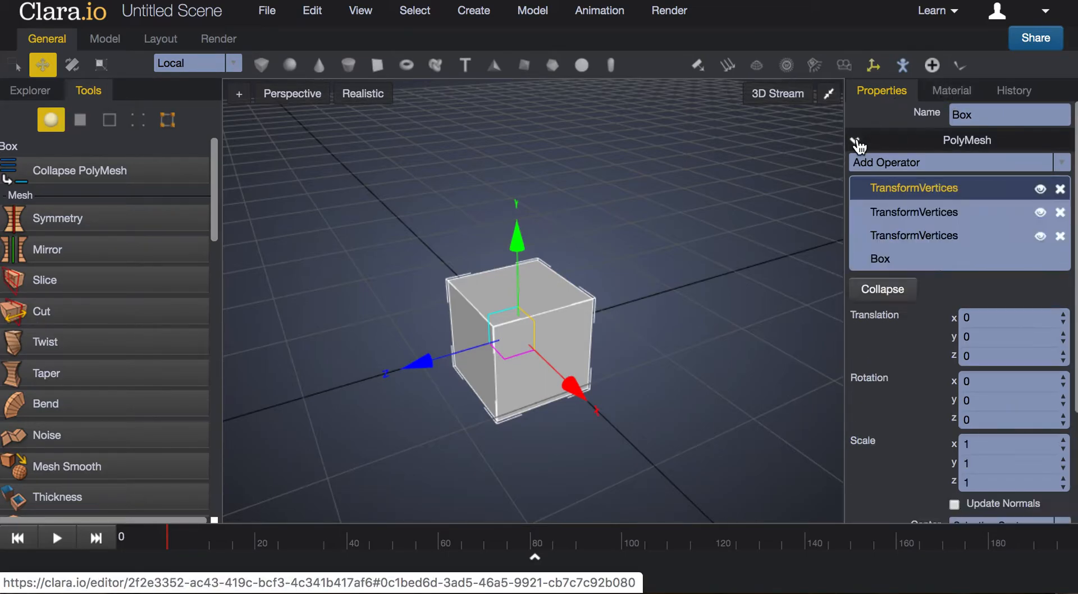
pyautogui.scroll(-3, 934, 348)
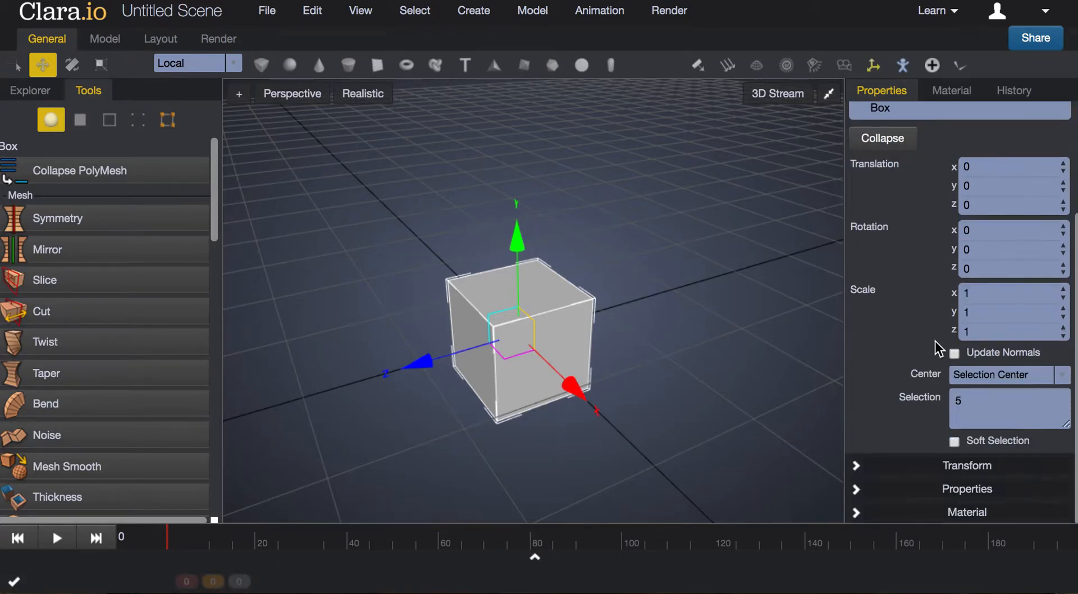
pyautogui.click(891, 120)
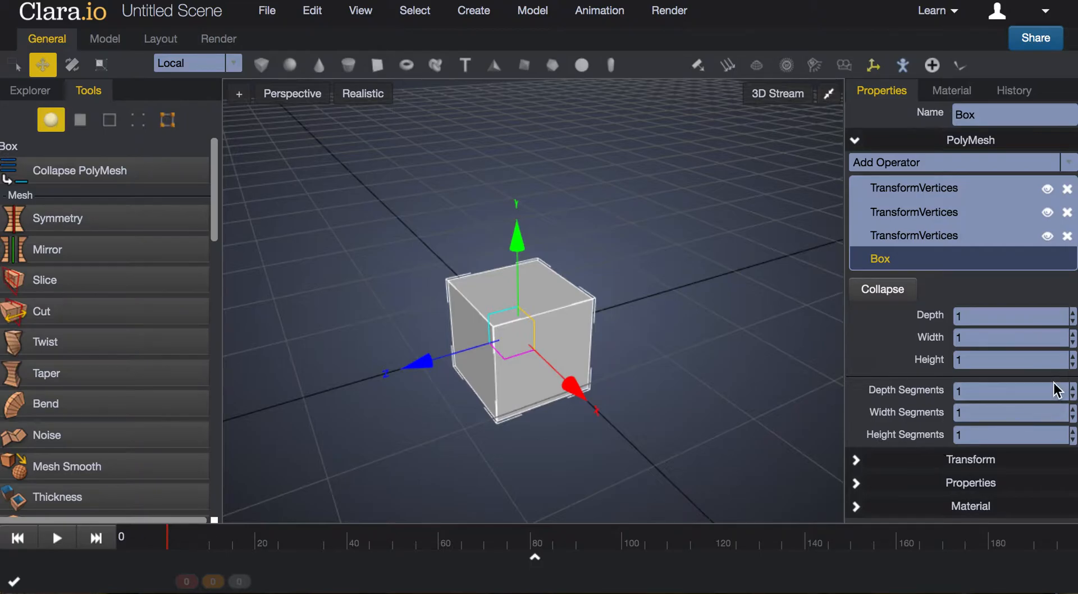
pyautogui.click(1073, 389)
pyautogui.click(1072, 389)
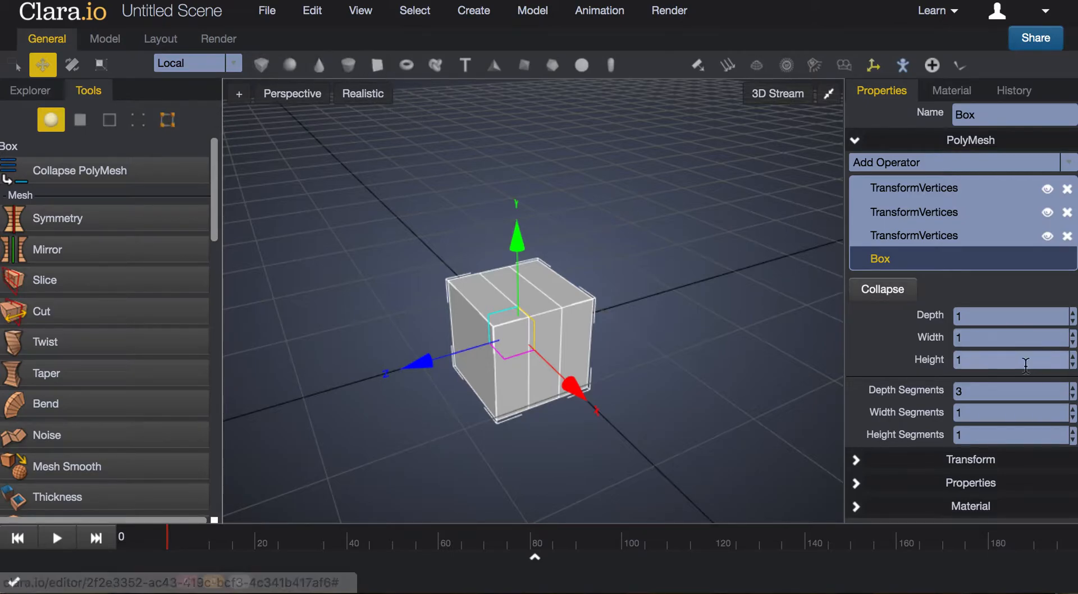
pyautogui.click(1072, 398)
pyautogui.click(1072, 399)
pyautogui.click(1072, 388)
pyautogui.click(1072, 388)
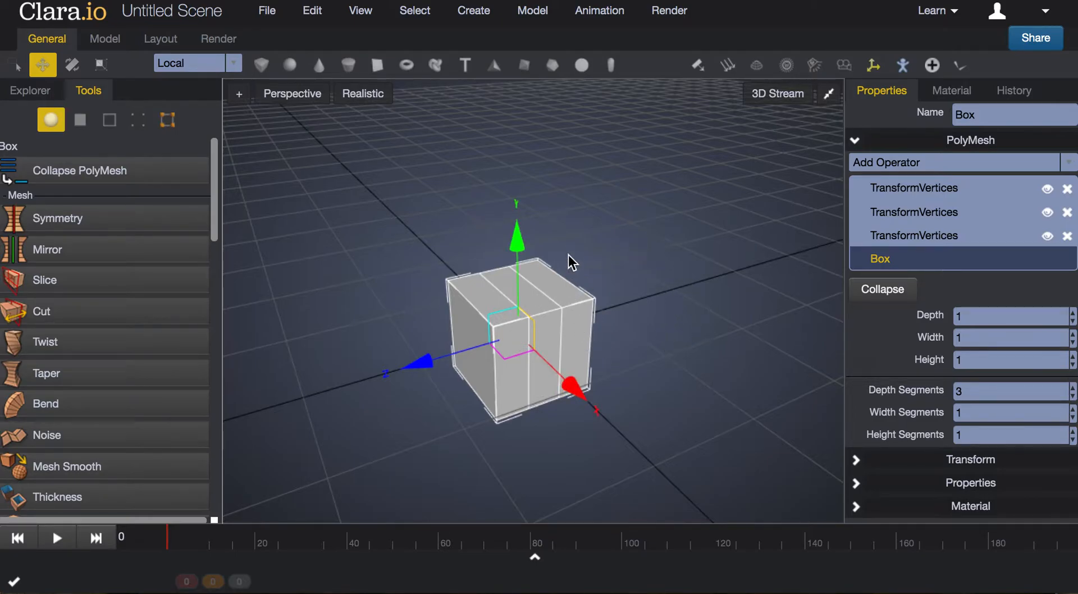
# Turn the viewport's Show Edges option off and back on
pyautogui.scroll(3, 560, 311)
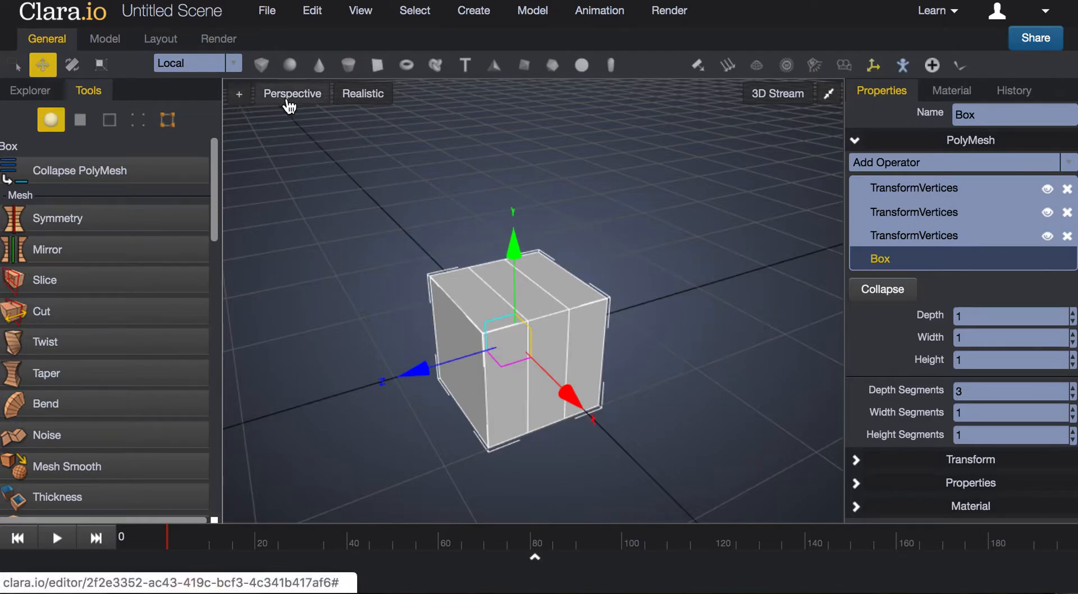
pyautogui.click(373, 101)
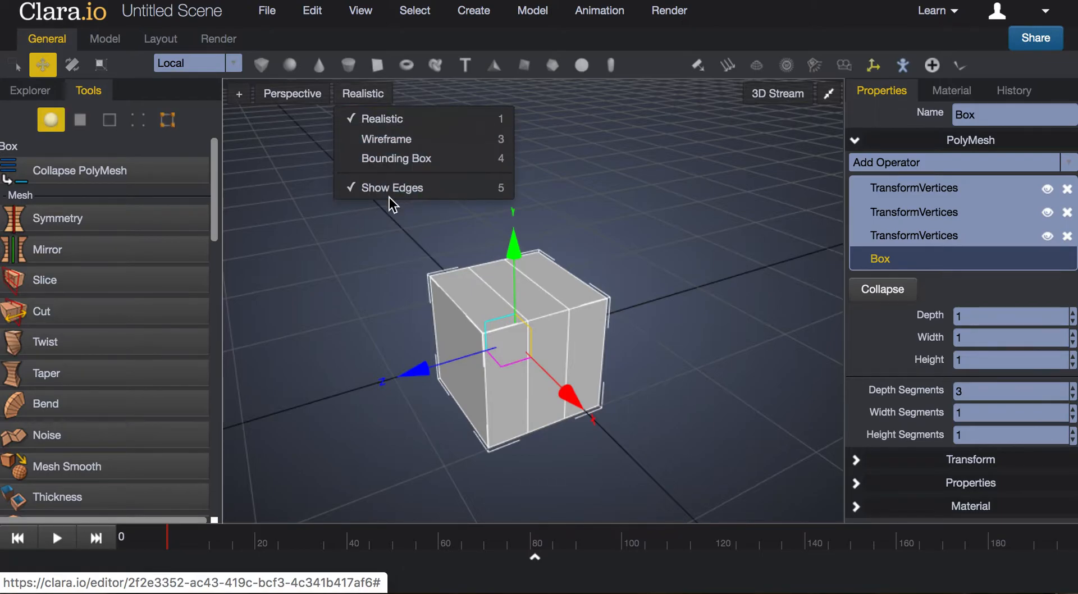
pyautogui.click(404, 191)
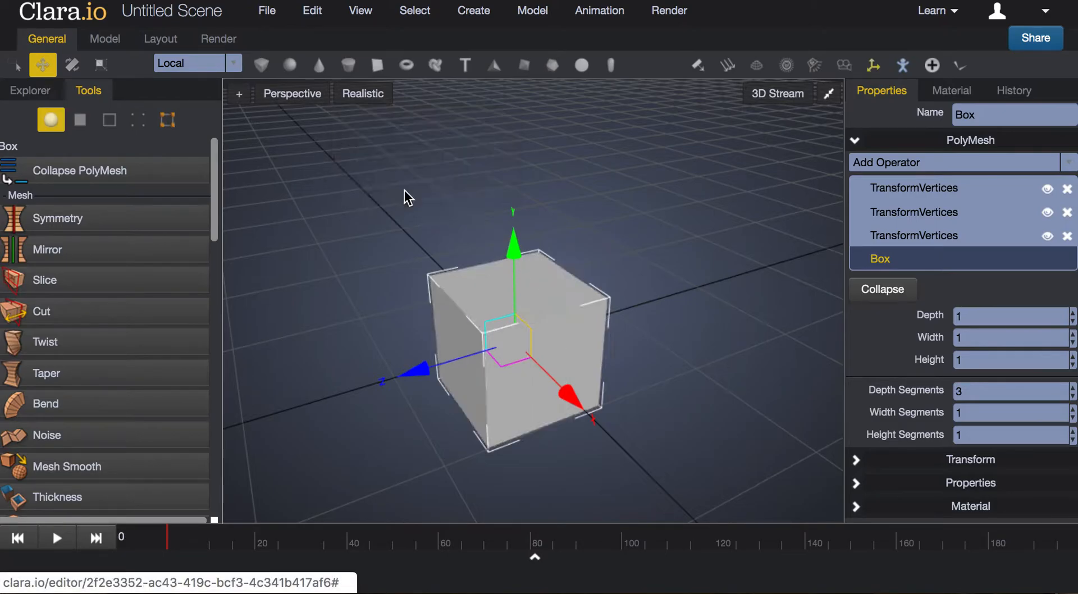
pyautogui.click(369, 103)
pyautogui.click(368, 97)
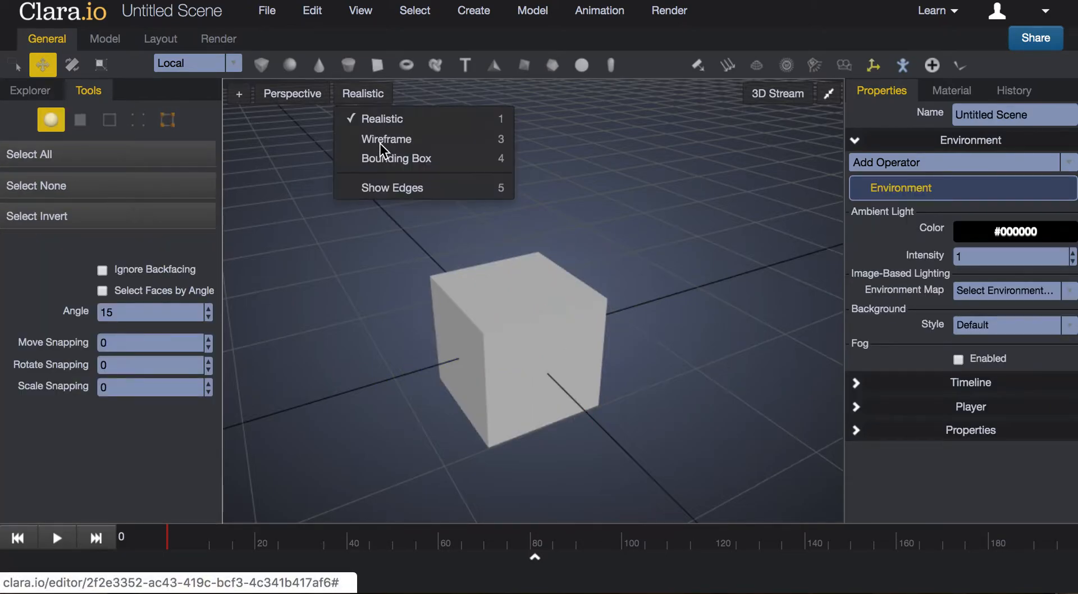
pyautogui.click(386, 184)
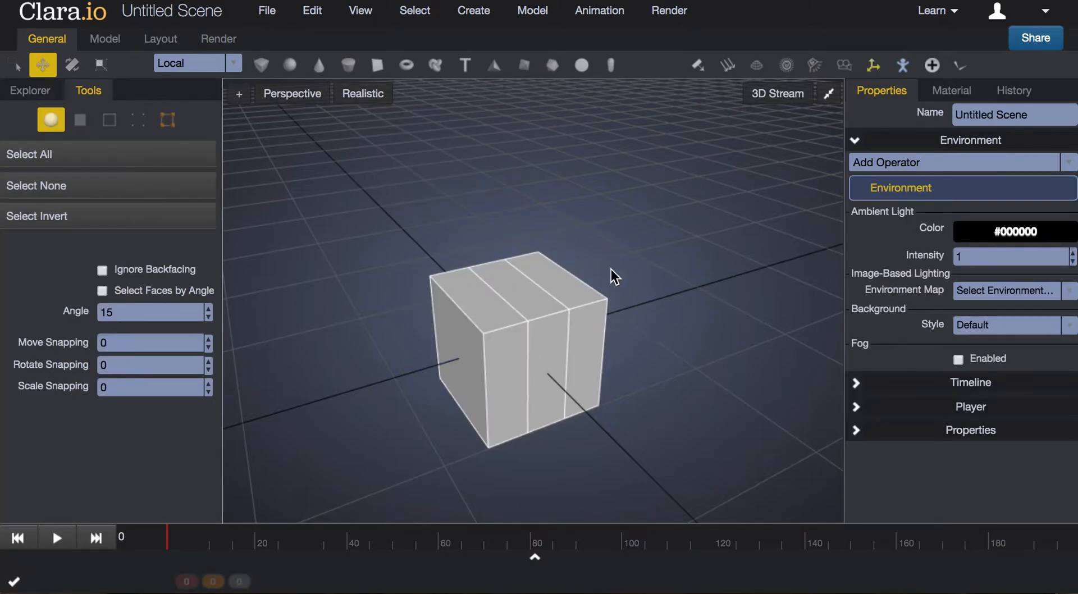
# Reselect the box and set its Width Segments and Height Segments to 3
pyautogui.click(550, 314)
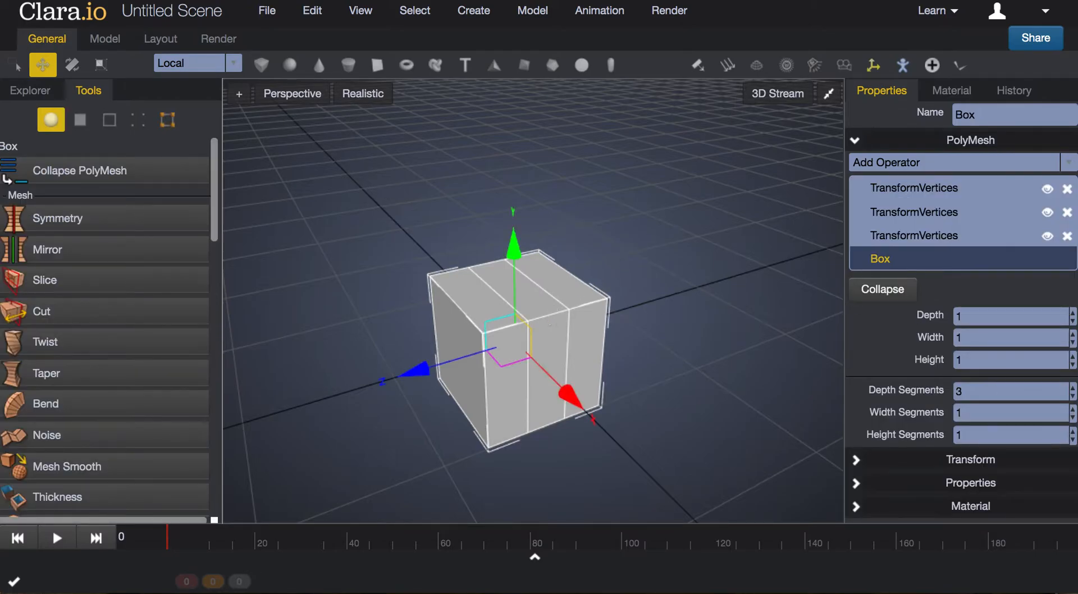
pyautogui.click(1072, 409)
pyautogui.click(1072, 410)
pyautogui.click(1072, 432)
pyautogui.click(1072, 432)
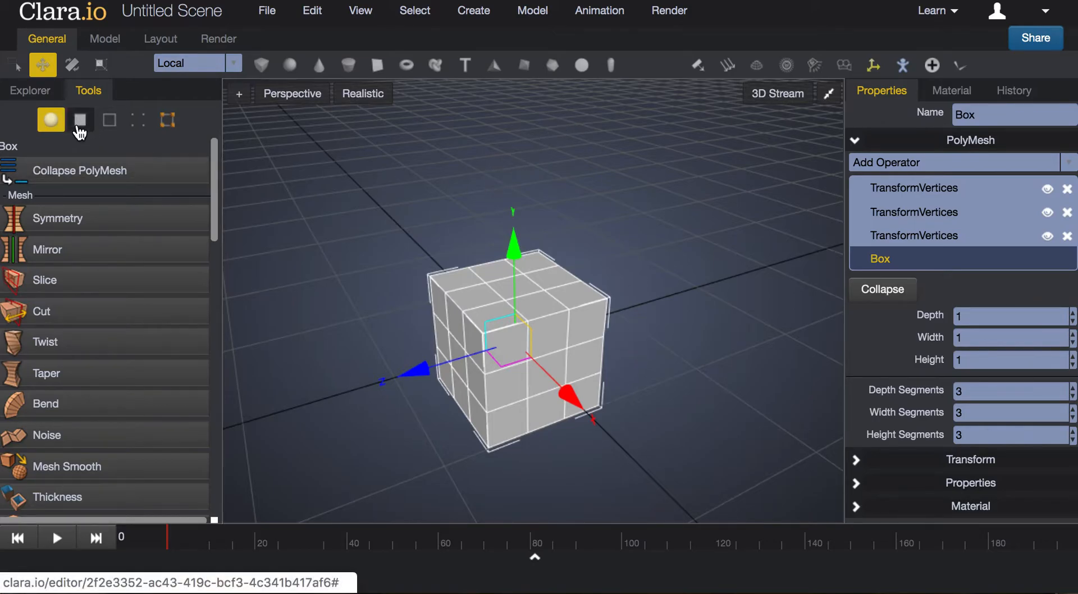
# Select the four corner faces on the box's upper side in face mode and move them down by about 0.045
pyautogui.click(78, 123)
pyautogui.click(465, 282)
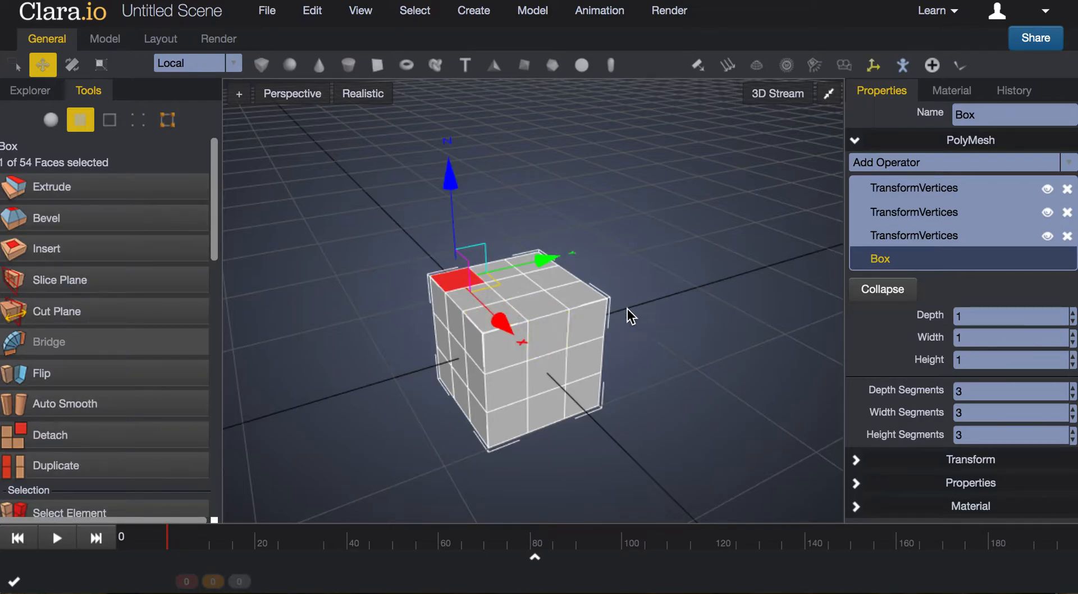
pyautogui.keyDown('shift'); pyautogui.click(509, 314); pyautogui.keyUp('shift')
pyautogui.keyDown('shift'); pyautogui.click(576, 294); pyautogui.keyUp('shift')
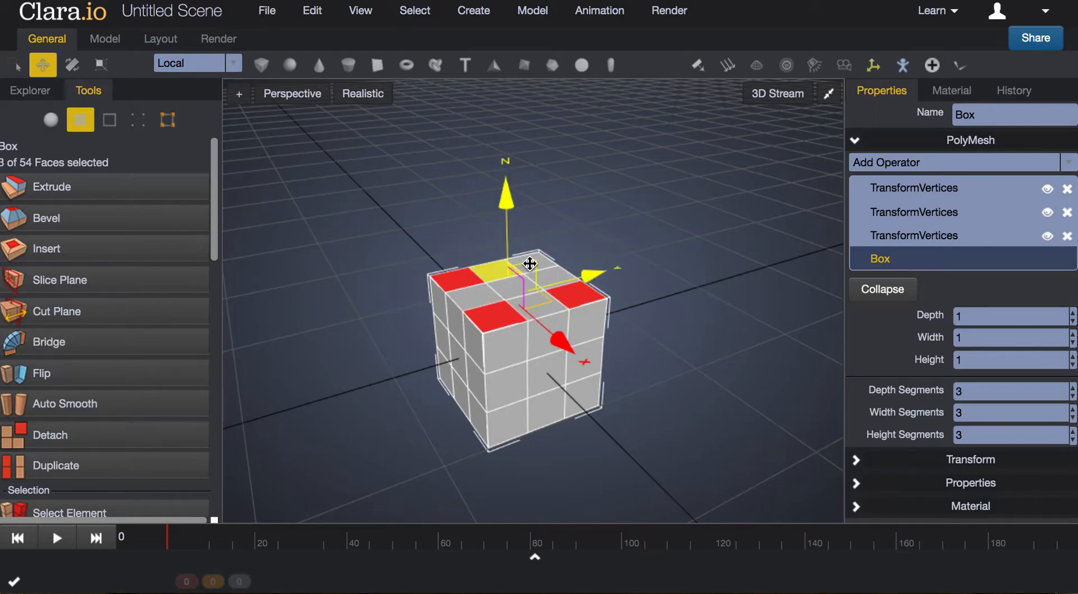
pyautogui.keyDown('shift'); pyautogui.click(538, 261); pyautogui.keyUp('shift')
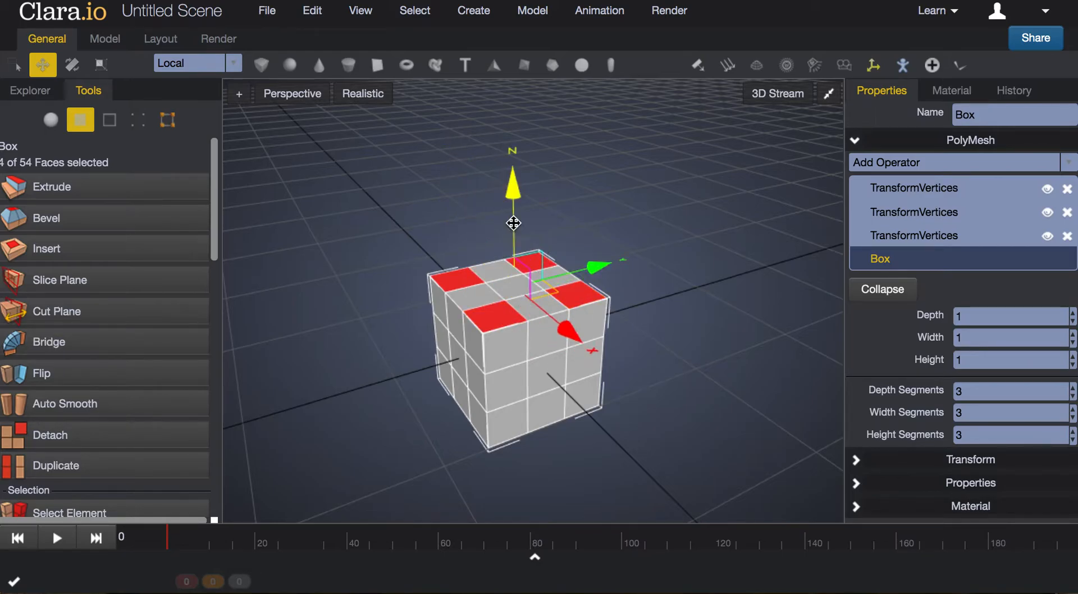
pyautogui.moveTo(513, 207)
pyautogui.mouseDown()
pyautogui.moveTo(515, 183)
pyautogui.moveTo(517, 213)
pyautogui.mouseUp()
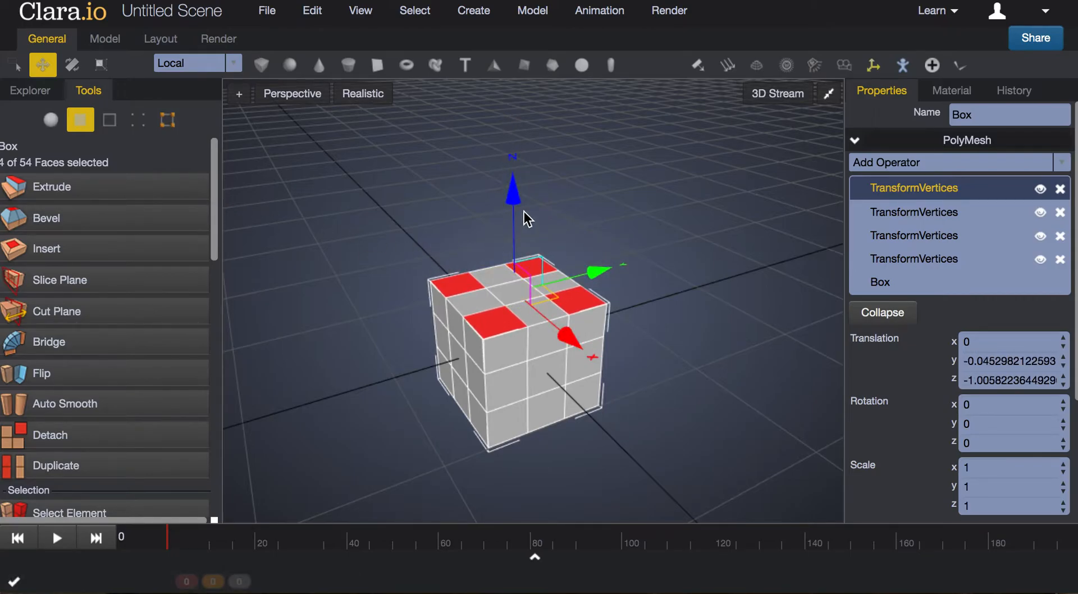
# Clear the face selection, then select only one corner face on the box's upper side and raise it by about 0.35
pyautogui.moveTo(510, 205); pyautogui.dragTo(638, 208)
pyautogui.click(638, 207)
pyautogui.click(462, 278)
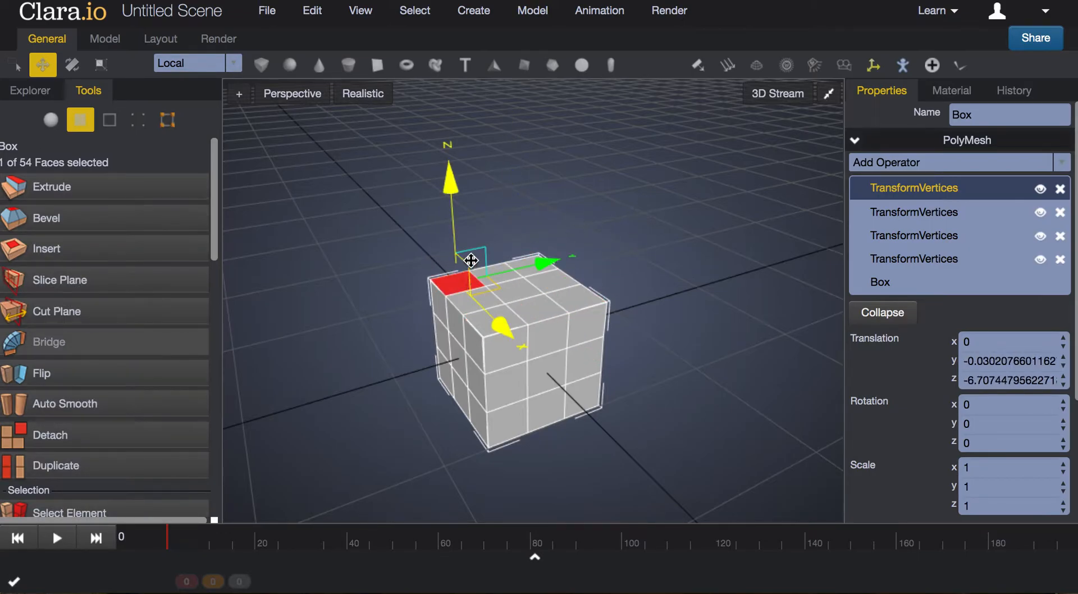
pyautogui.moveTo(452, 216); pyautogui.dragTo(459, 175)
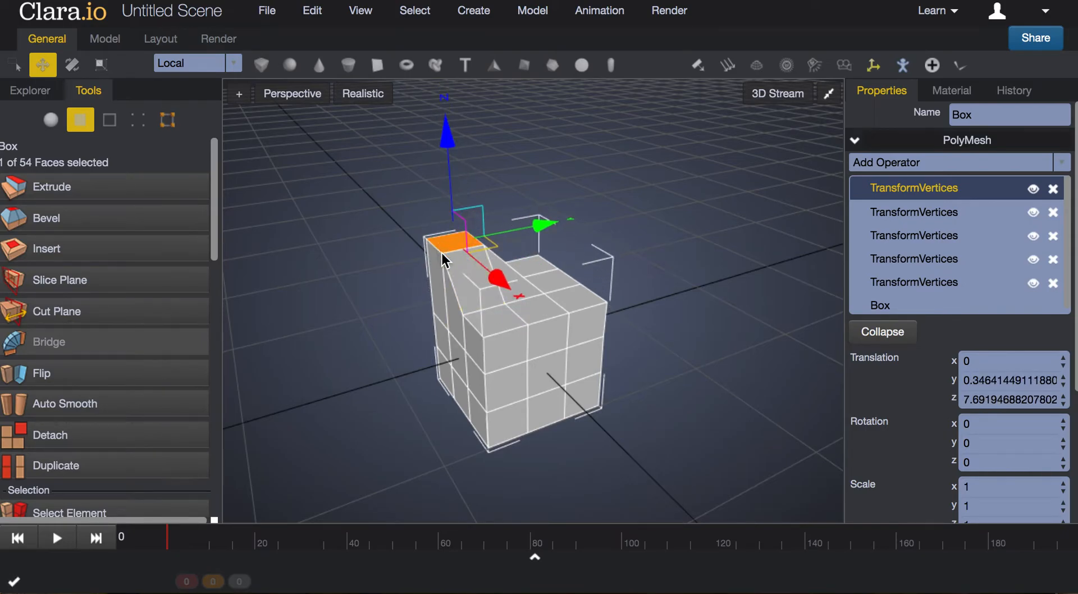
# In edge mode, select a horizontal edge in the middle of the box's side and move it about 0.06 along Z
pyautogui.moveTo(709, 362); pyautogui.dragTo(484, 345, button='right')
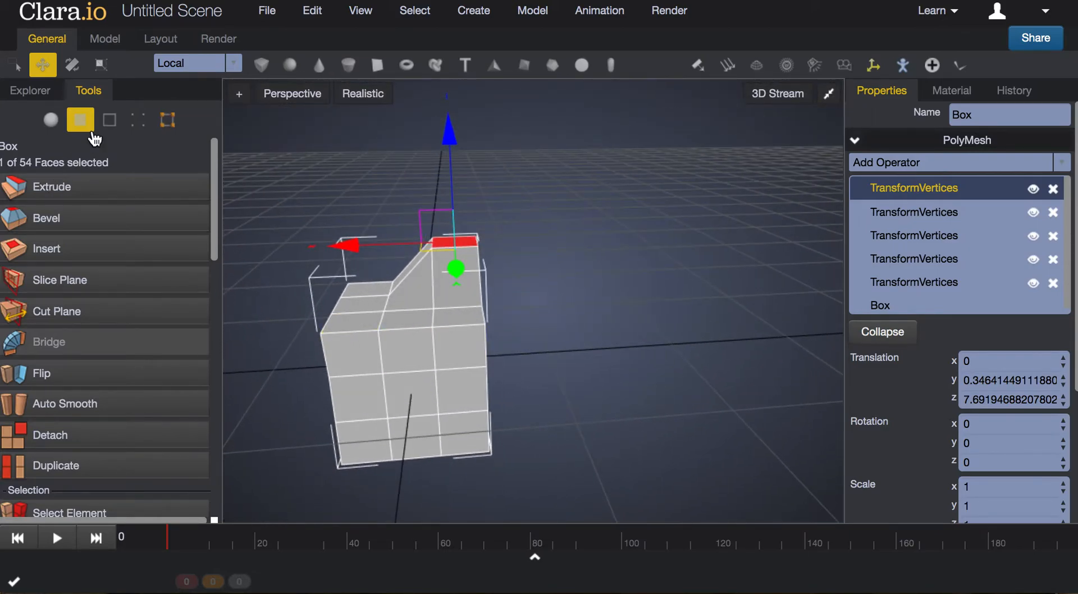
pyautogui.click(110, 124)
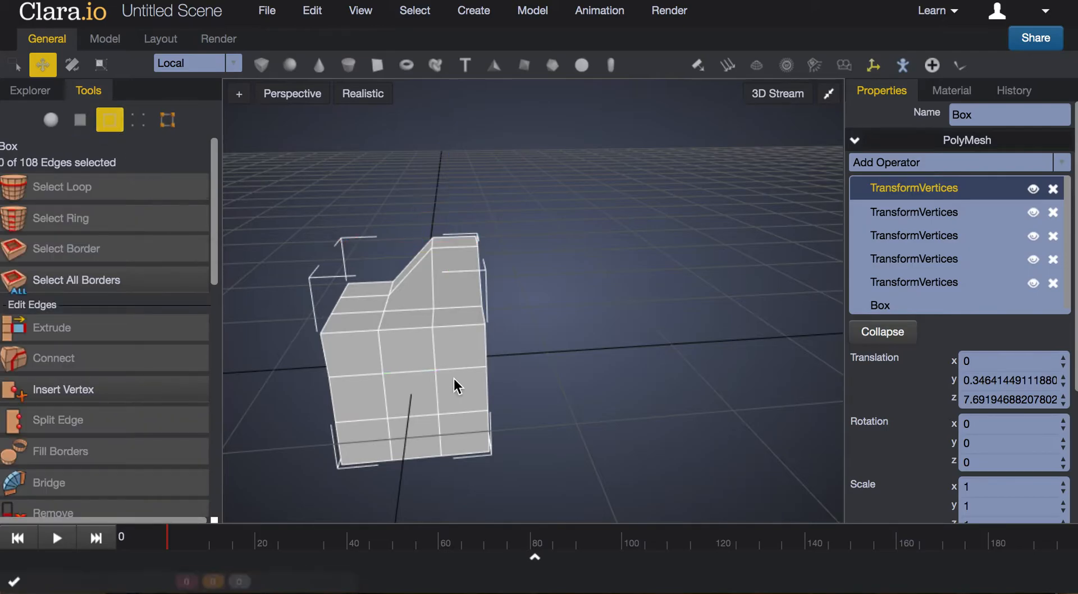
pyautogui.click(400, 373)
pyautogui.moveTo(605, 413); pyautogui.dragTo(346, 405, button='middle')
pyautogui.moveTo(327, 416)
pyautogui.mouseDown()
pyautogui.moveTo(315, 423)
pyautogui.moveTo(344, 414)
pyautogui.mouseUp()
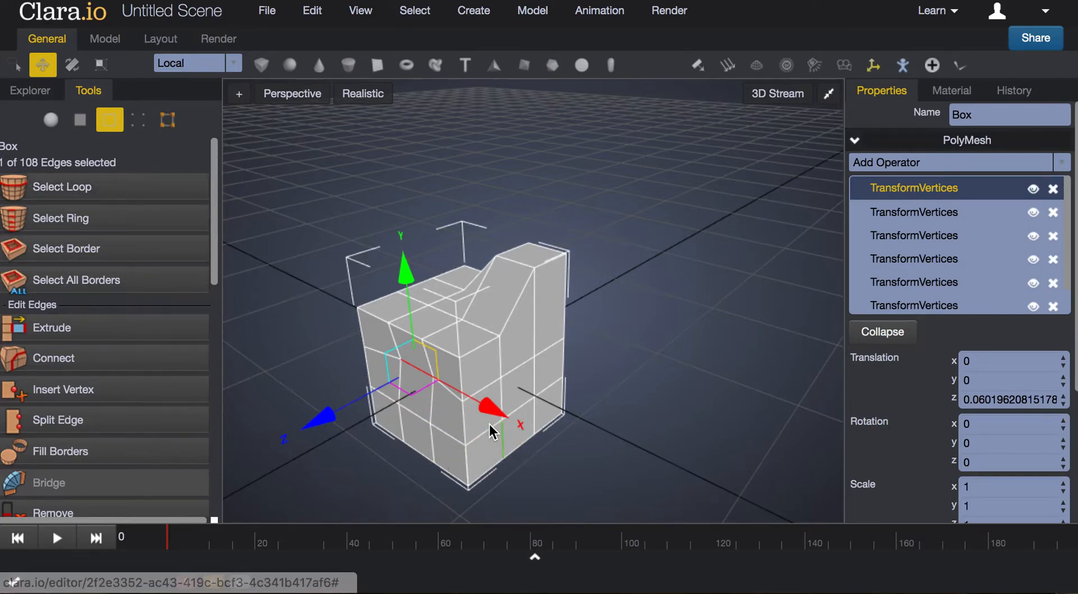
# Select the full horizontal edge loop around the lower part of the box and shift it sideways by about 0.17
pyautogui.moveTo(451, 395); pyautogui.dragTo(515, 367)
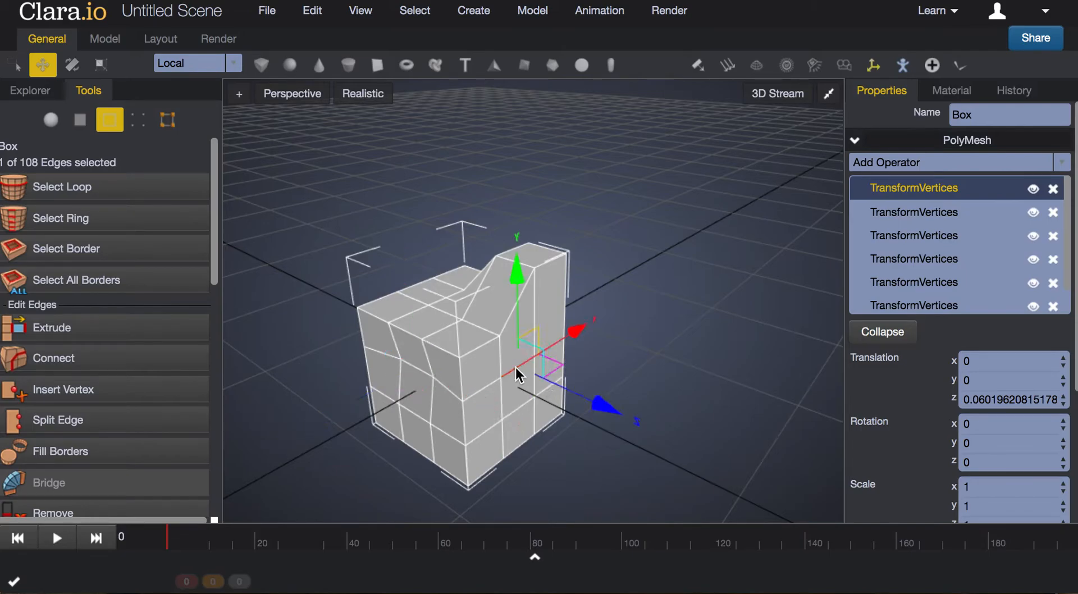
pyautogui.click(519, 410)
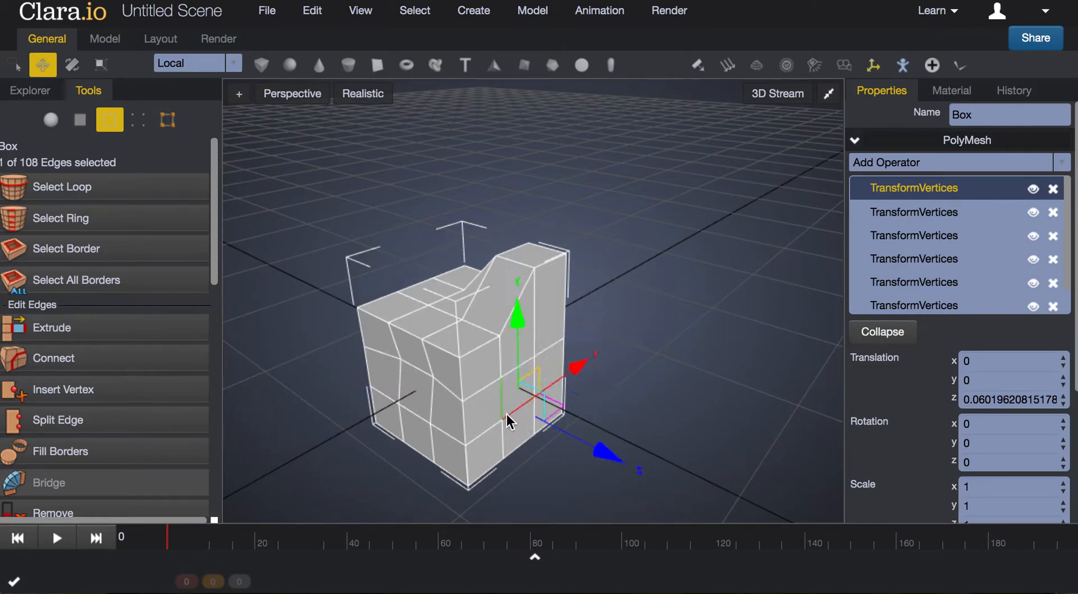
pyautogui.click(81, 194)
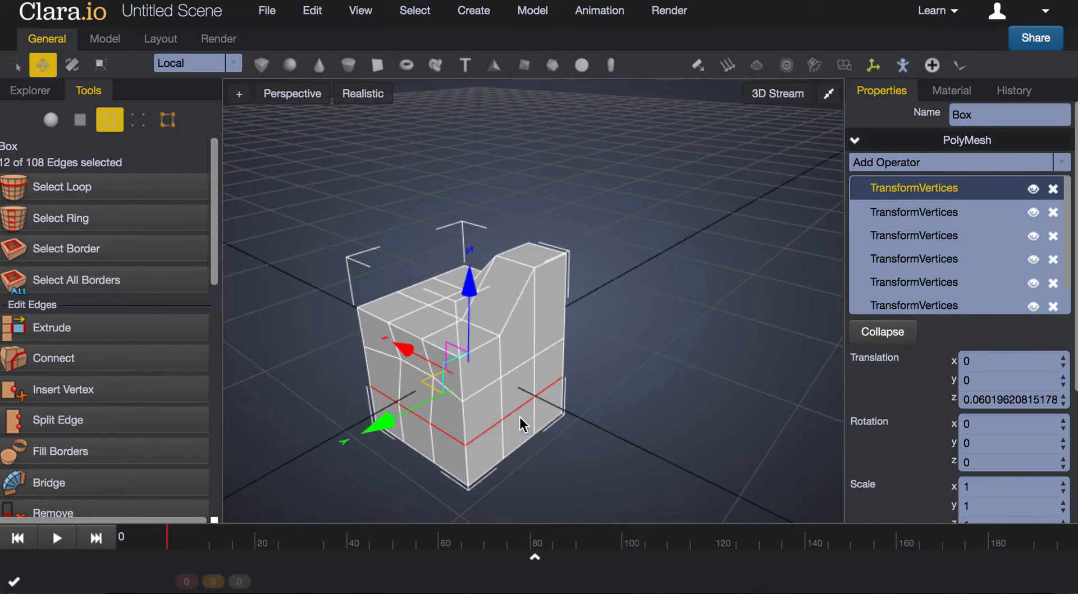
pyautogui.moveTo(384, 427); pyautogui.dragTo(383, 429)
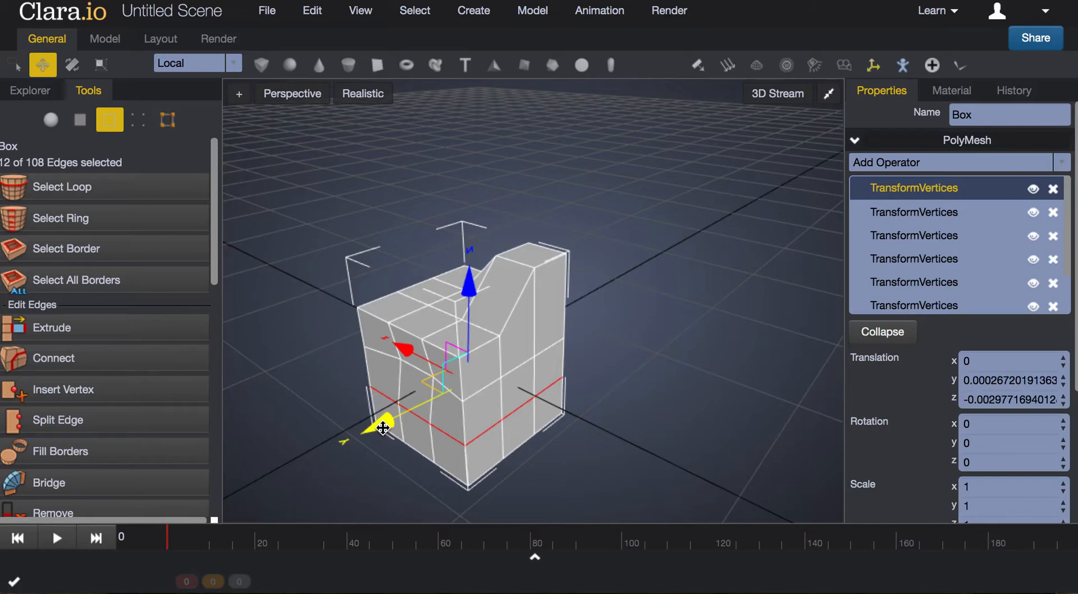
pyautogui.moveTo(383, 428)
pyautogui.mouseDown()
pyautogui.moveTo(362, 452)
pyautogui.moveTo(368, 442)
pyautogui.mouseUp()
pyautogui.moveTo(622, 487); pyautogui.dragTo(317, 420, button='right')
pyautogui.moveTo(641, 447); pyautogui.dragTo(484, 479, button='right')
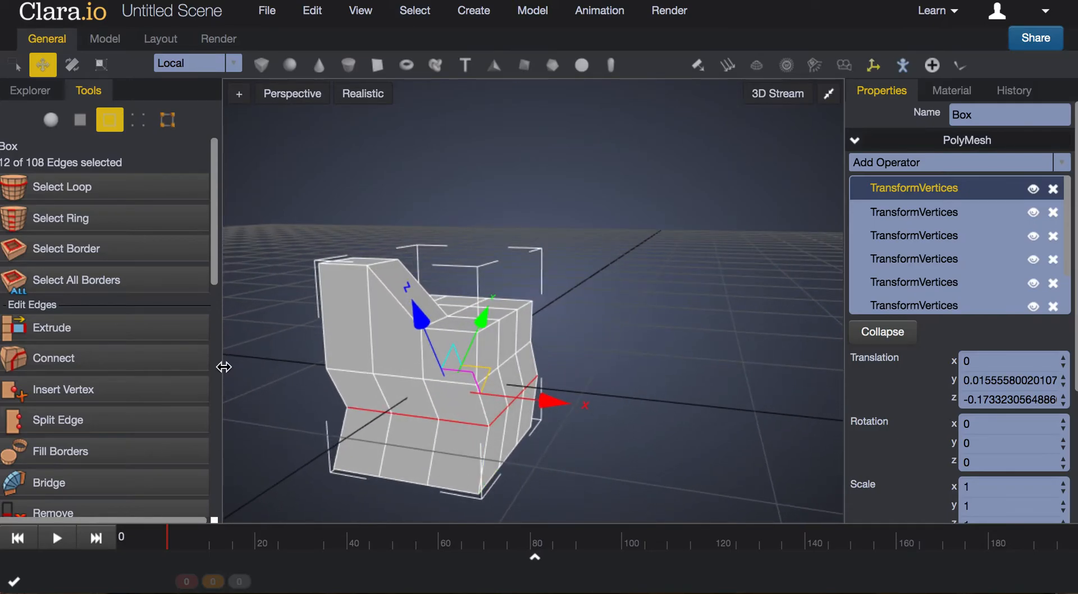
# Select the edge ring through one of the box's bottom edges and move it slightly, by about 0.03
pyautogui.click(114, 224)
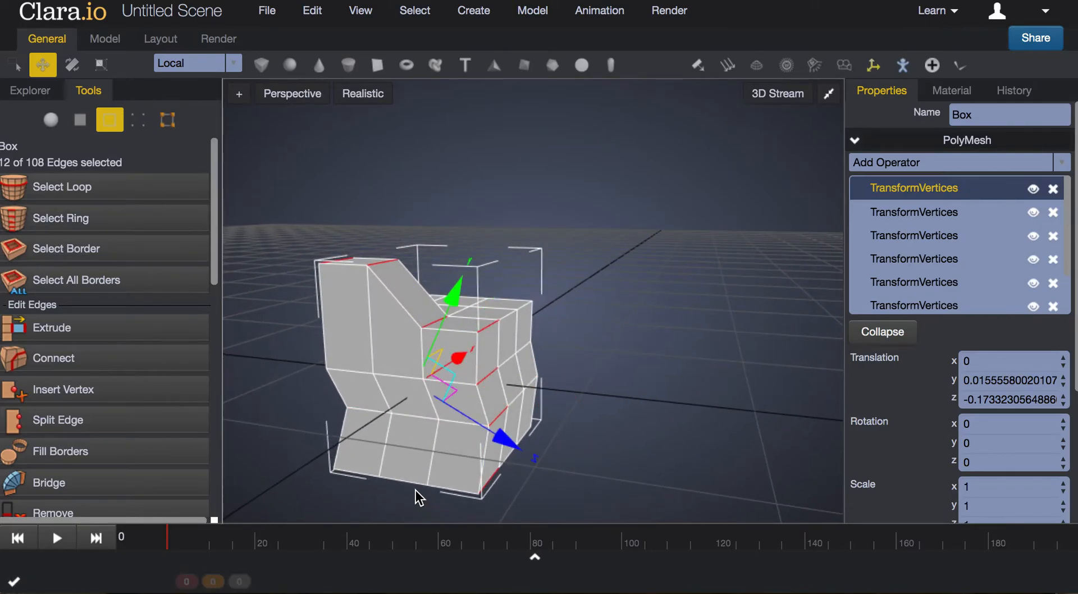
pyautogui.click(402, 483)
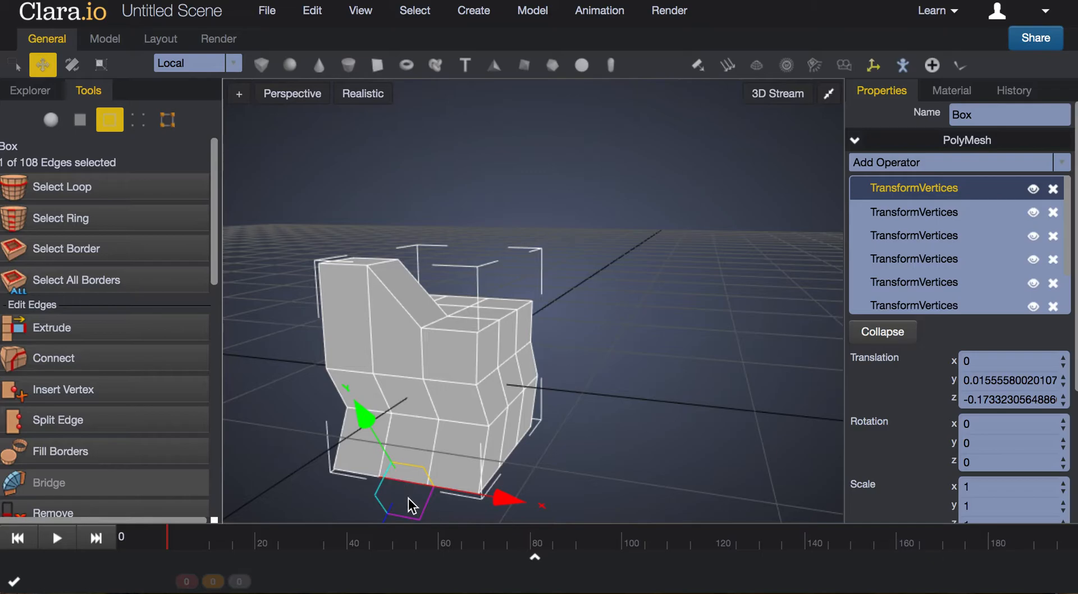
pyautogui.click(74, 221)
pyautogui.moveTo(622, 437); pyautogui.dragTo(426, 427, button='right')
pyautogui.moveTo(548, 368)
pyautogui.mouseDown()
pyautogui.moveTo(567, 371)
pyautogui.moveTo(539, 368)
pyautogui.moveTo(548, 368)
pyautogui.mouseUp()
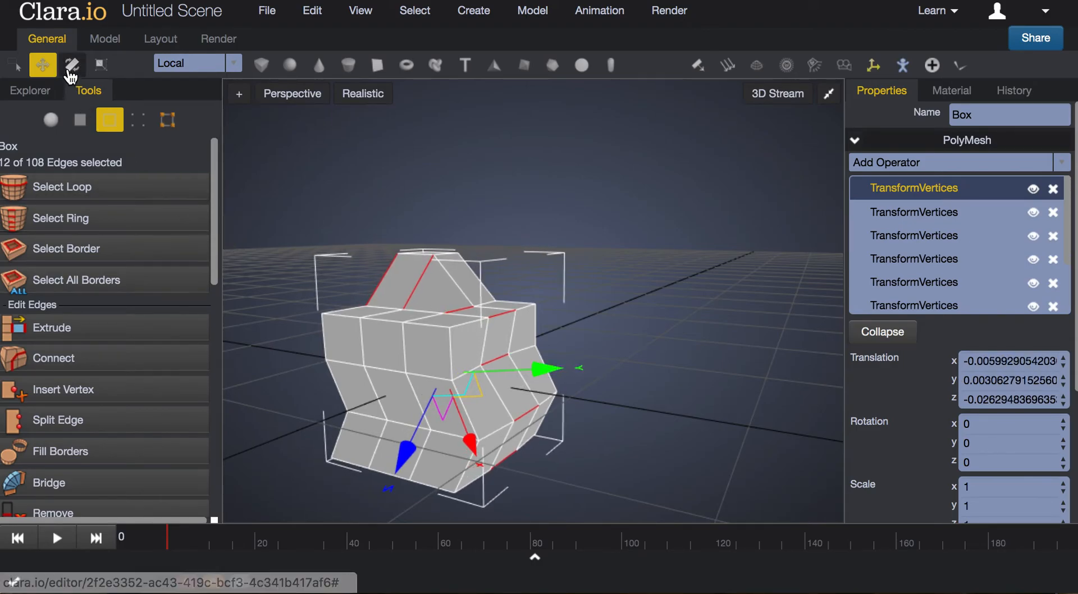
# Try scaling the selected edge ring uniformly down to about 0.65, and undo the scaling
pyautogui.click(100, 66)
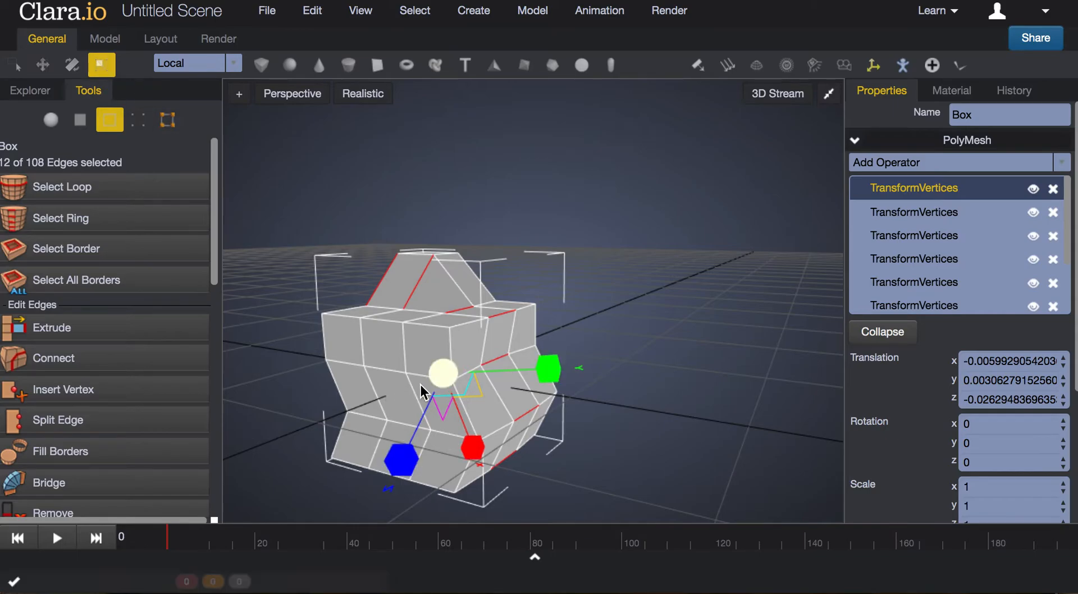
pyautogui.moveTo(448, 375); pyautogui.dragTo(526, 387)
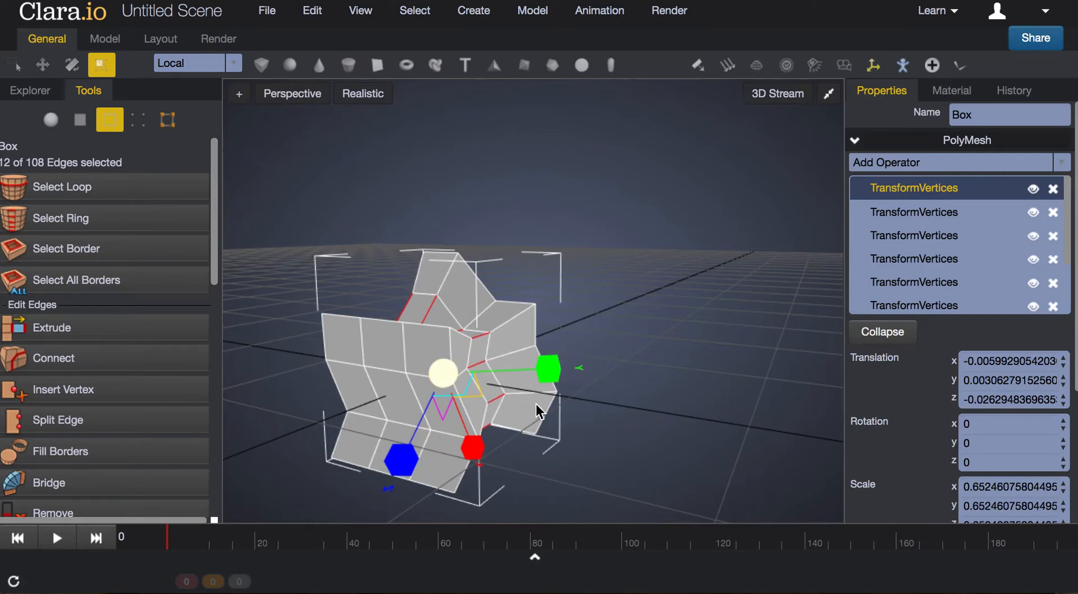
pyautogui.moveTo(617, 448); pyautogui.dragTo(613, 449)
pyautogui.moveTo(665, 429); pyautogui.dragTo(615, 434, button='right')
pyautogui.hotkey('ctrl', 'z')
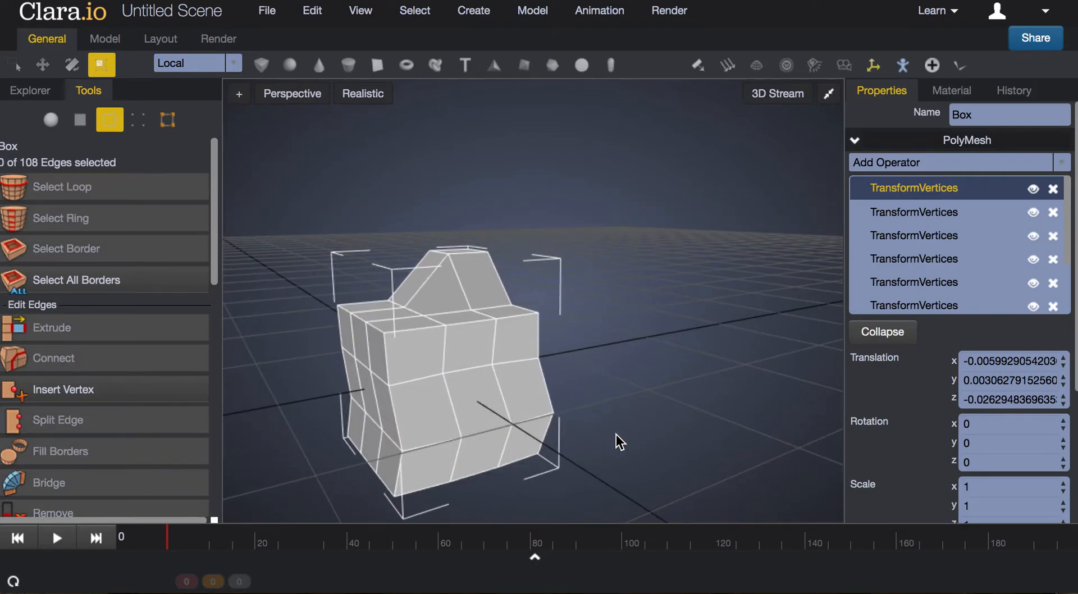
# Select the edge ring through the middle edge on the box's upper front rim, scale it uniformly to about 1.77 and deselect it
pyautogui.click(470, 321)
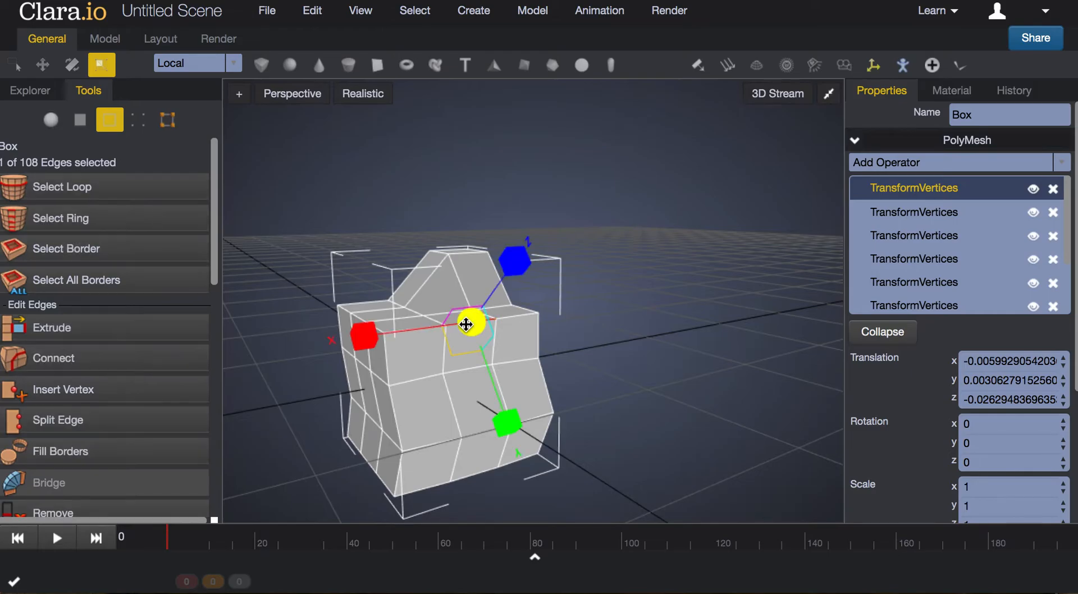
pyautogui.click(93, 225)
pyautogui.moveTo(447, 378); pyautogui.dragTo(307, 372)
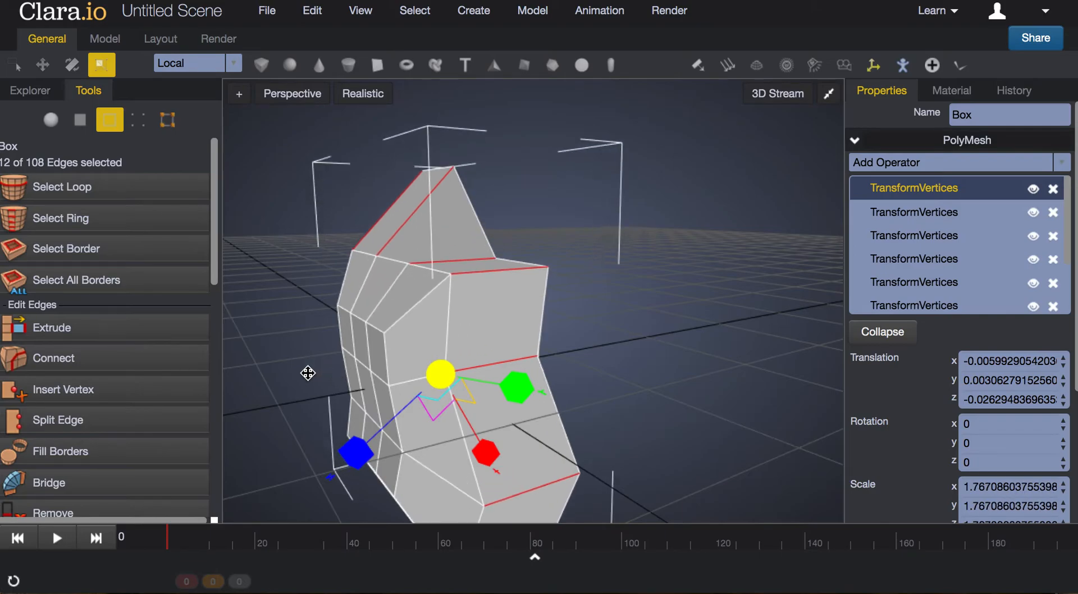
pyautogui.moveTo(788, 398); pyautogui.dragTo(695, 453)
pyautogui.click(695, 453)
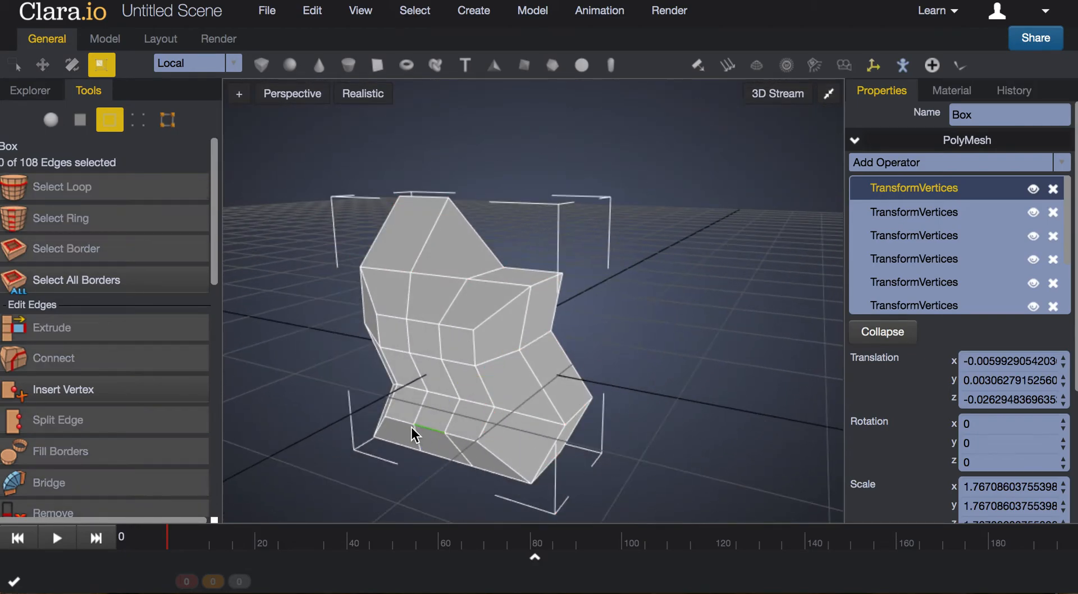
# In vertex mode, select a vertex in the upper middle of the mesh's side and grow the selection three times
pyautogui.click(139, 119)
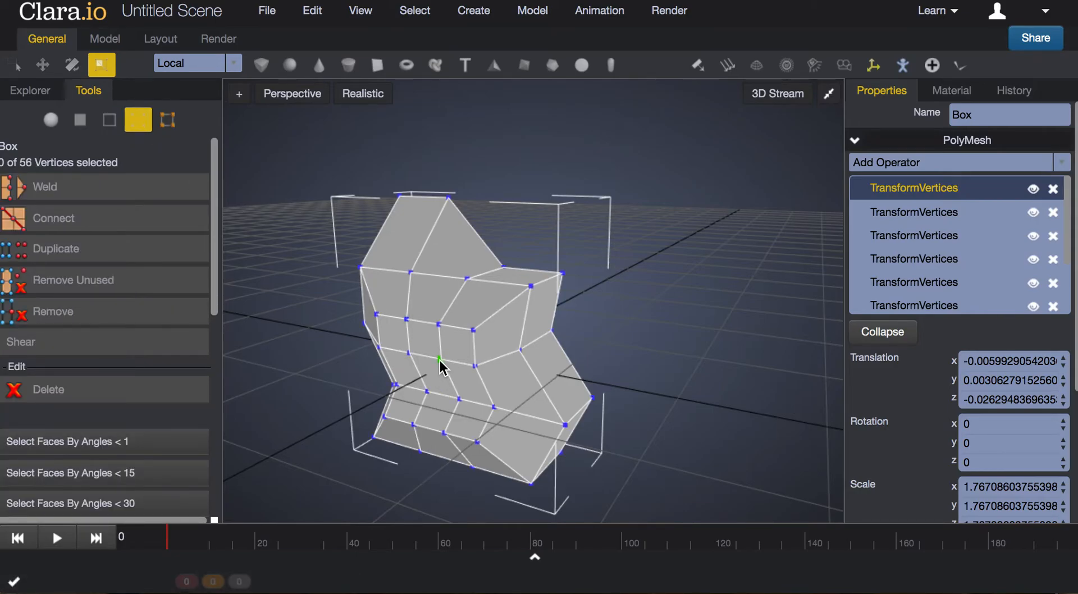
pyautogui.click(408, 357)
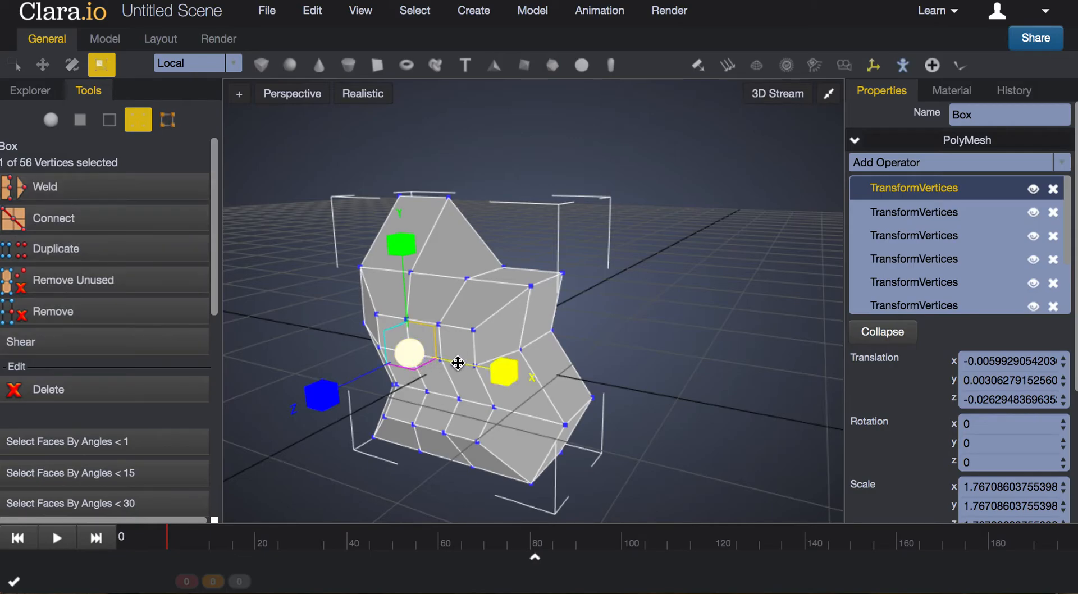
pyautogui.click(440, 324)
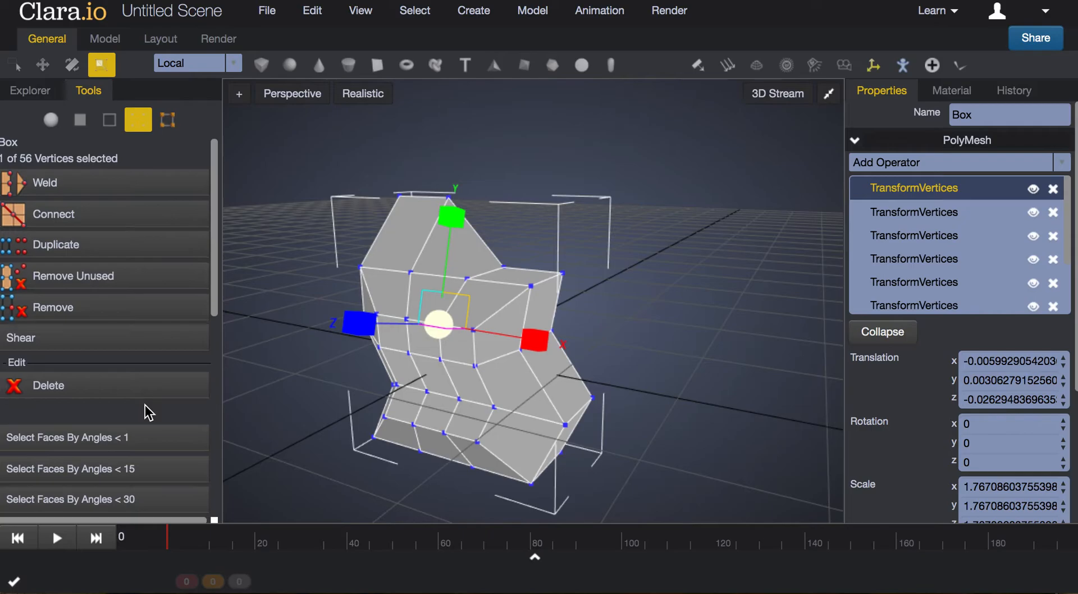
pyautogui.scroll(-2, 147, 410)
pyautogui.scroll(-5, 147, 411)
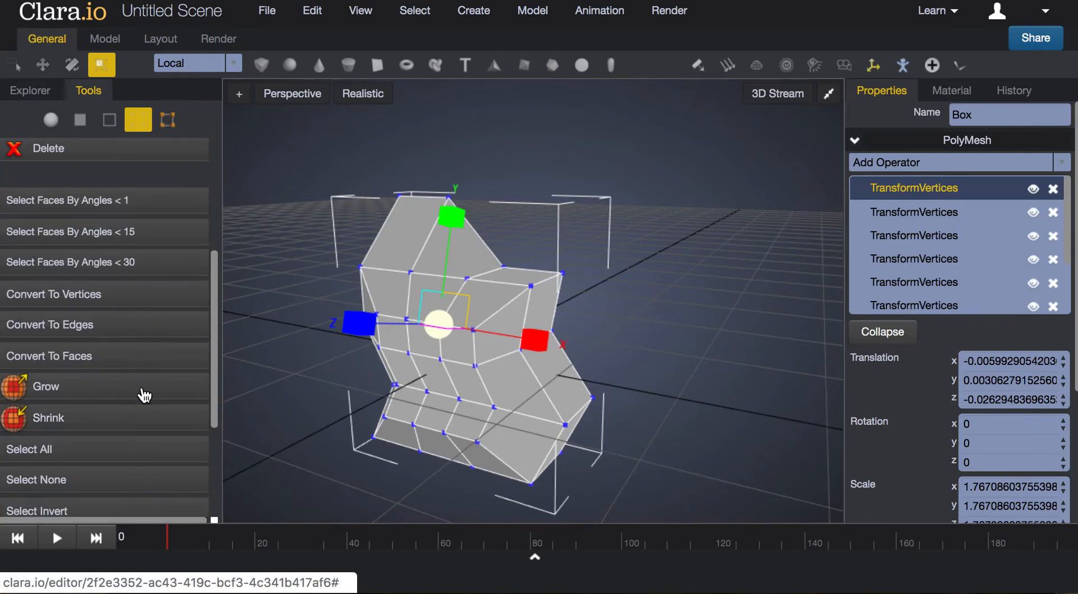
pyautogui.scroll(6, 141, 382)
pyautogui.scroll(-3, 124, 363)
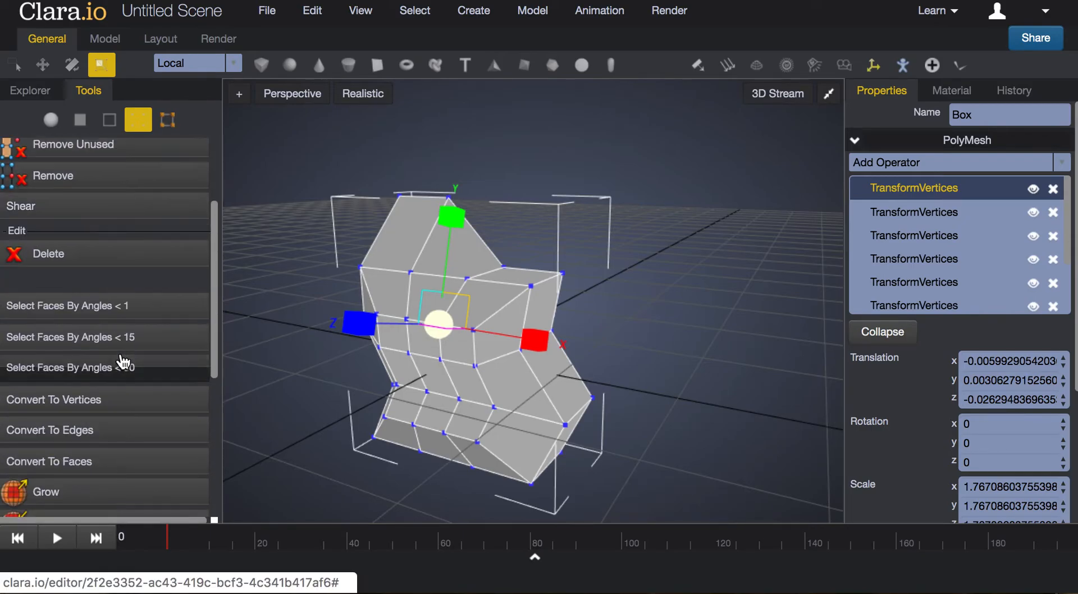
pyautogui.scroll(-3, 122, 362)
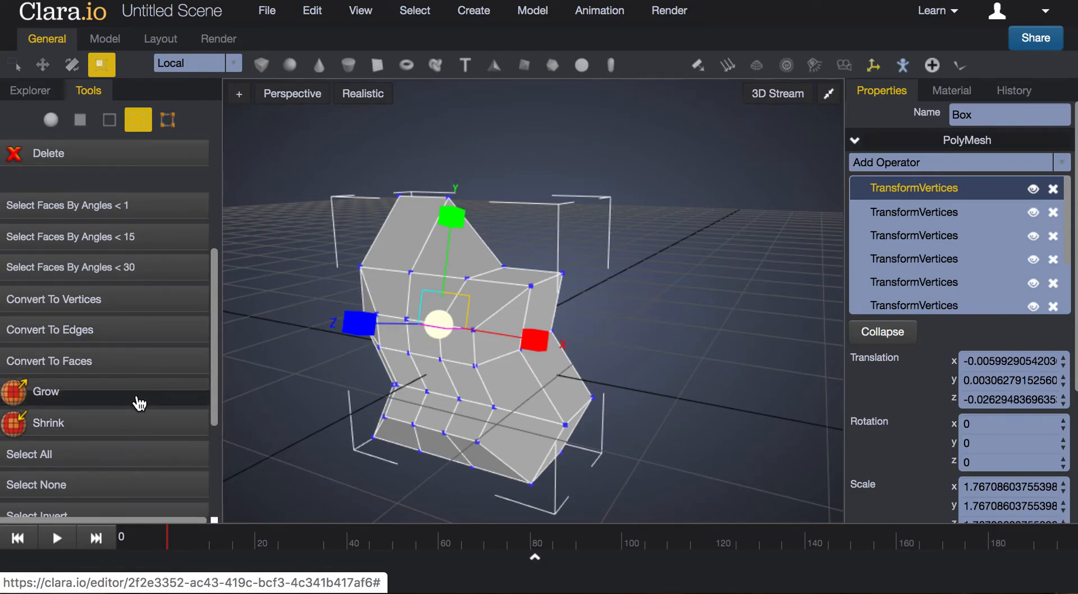
pyautogui.click(137, 399)
pyautogui.click(137, 398)
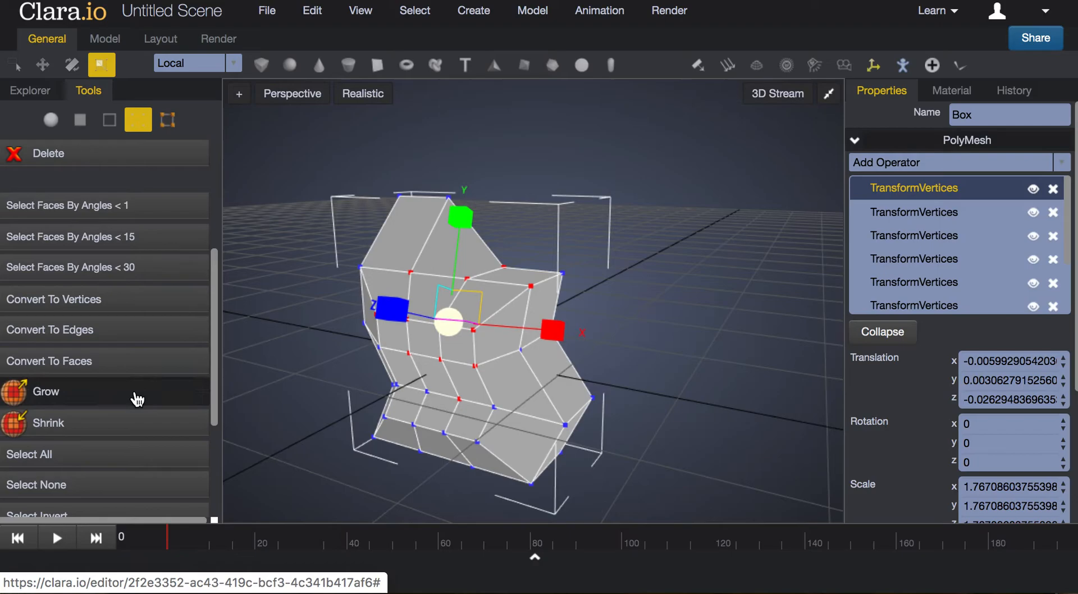
pyautogui.click(137, 399)
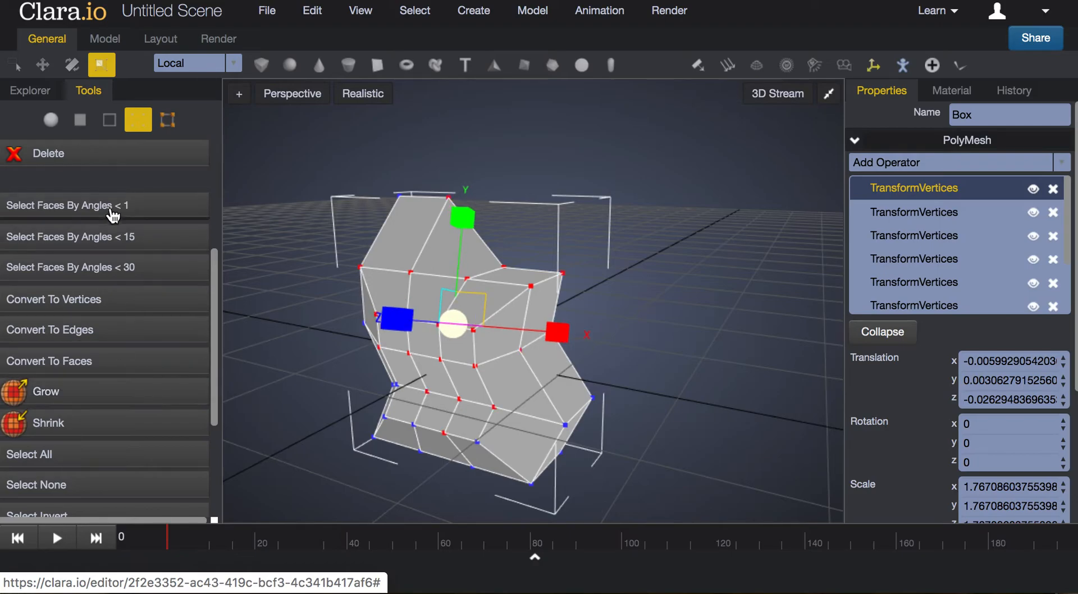
# Scale the selected vertices uniformly to about 1.1 and move them outward by about 0.37 in X
pyautogui.moveTo(457, 327)
pyautogui.mouseDown()
pyautogui.moveTo(449, 365)
pyautogui.moveTo(481, 296)
pyautogui.moveTo(466, 336)
pyautogui.moveTo(474, 316)
pyautogui.mouseUp()
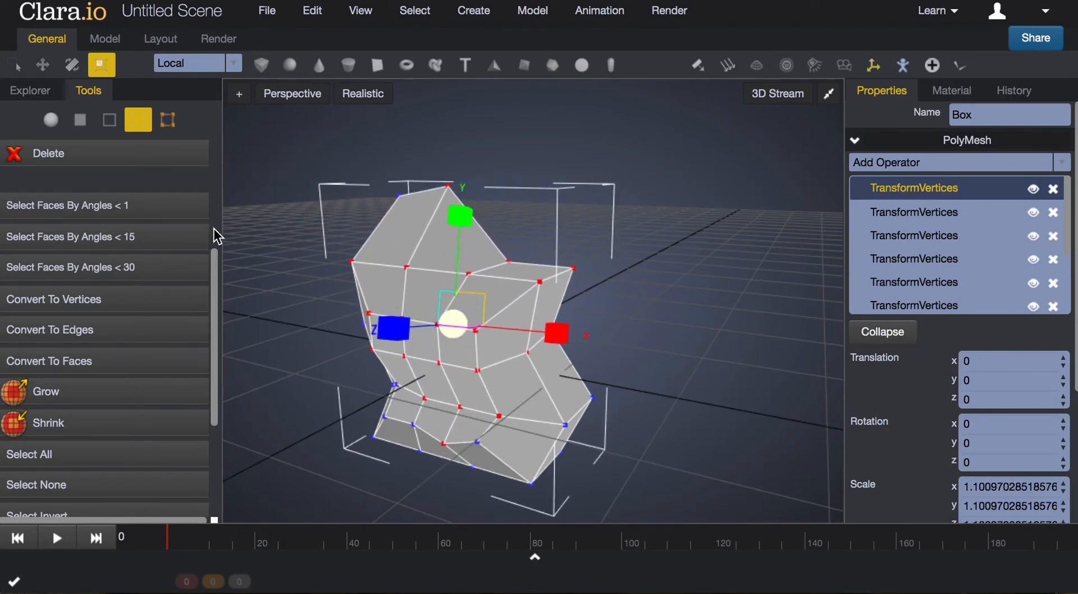
pyautogui.click(42, 66)
pyautogui.moveTo(395, 327); pyautogui.dragTo(374, 331)
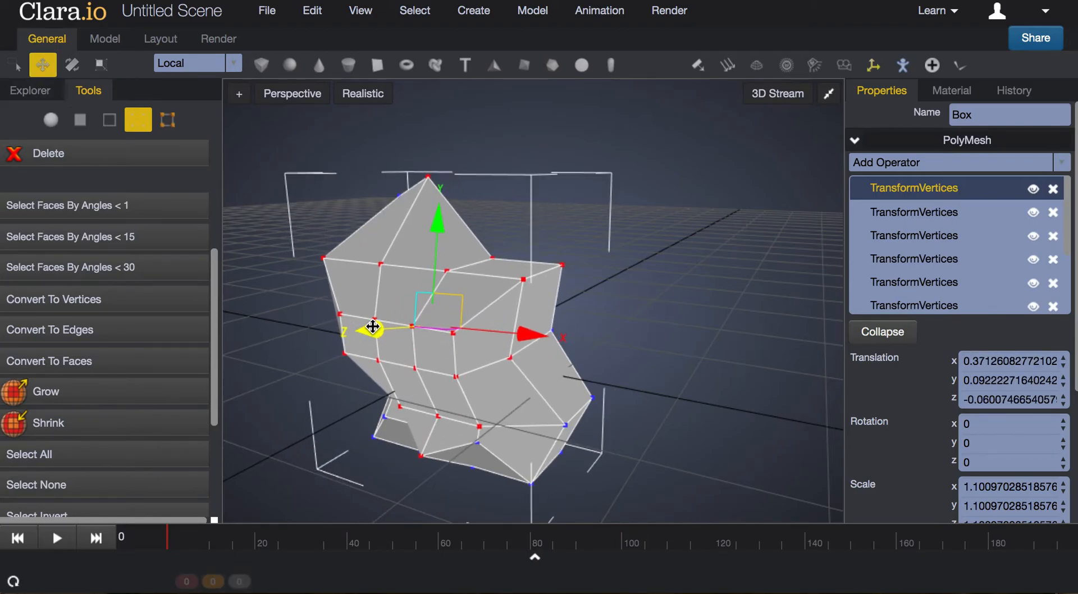
# Shrink the vertex selection repeatedly until no vertices are selected
pyautogui.scroll(5, 112, 387)
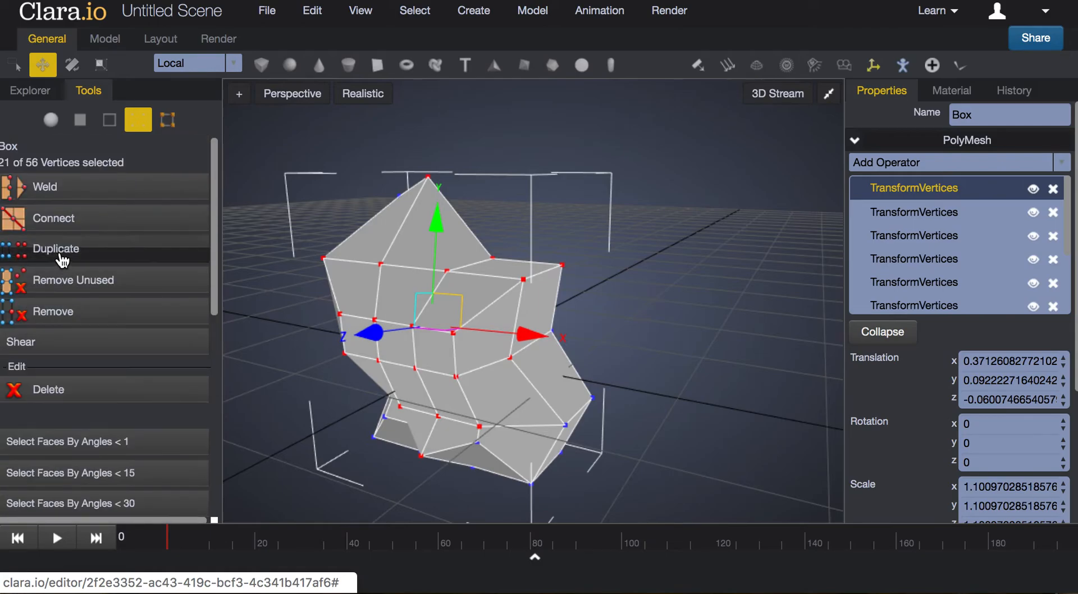
pyautogui.scroll(-5, 140, 359)
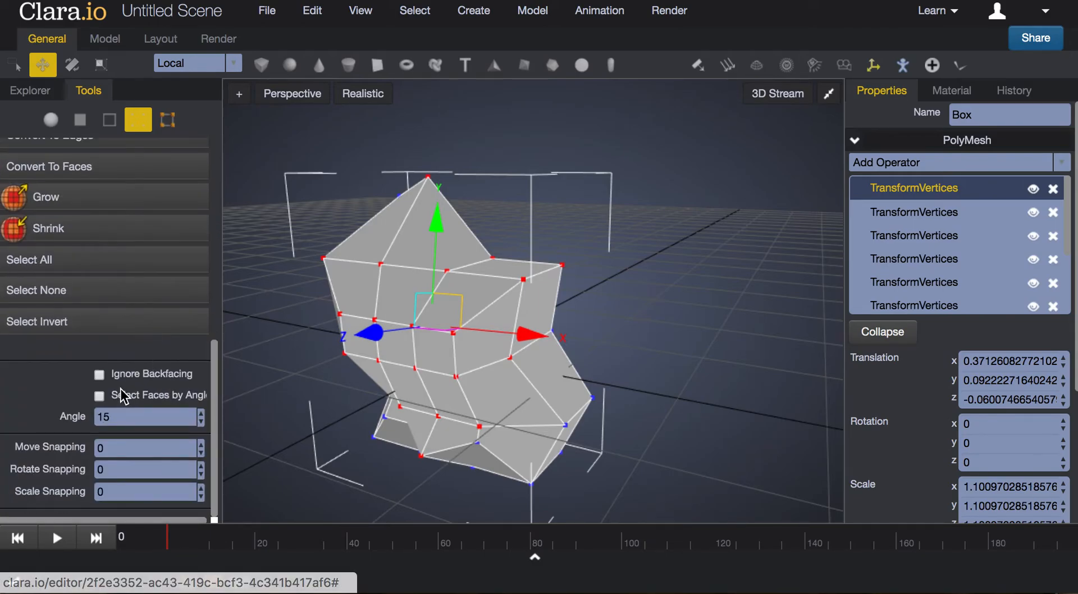
pyautogui.click(69, 230)
pyautogui.click(69, 231)
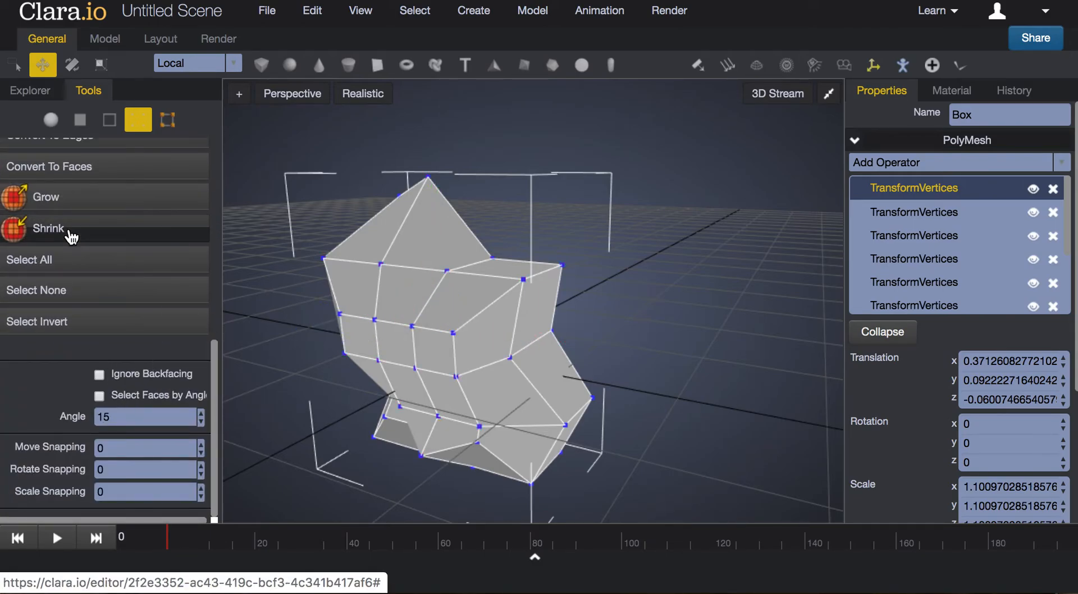
# Select the single vertex in the upper middle of the mesh's side and pull it outward by about 0.12 in X
pyautogui.click(414, 328)
pyautogui.moveTo(316, 329)
pyautogui.mouseDown()
pyautogui.moveTo(288, 324)
pyautogui.moveTo(303, 329)
pyautogui.mouseUp()
pyautogui.moveTo(694, 439); pyautogui.dragTo(654, 449)
pyautogui.moveTo(507, 430); pyautogui.dragTo(543, 418)
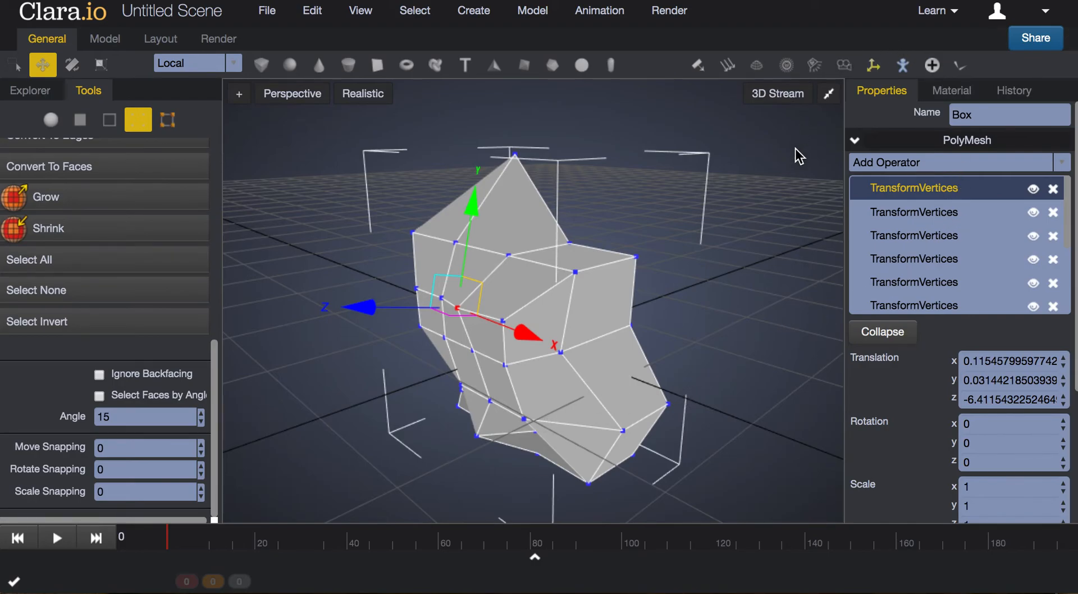
# Review the transform values of the successive TransformVertices operators in the box's operator stack
pyautogui.click(929, 214)
pyautogui.click(929, 236)
pyautogui.click(929, 259)
pyautogui.click(930, 283)
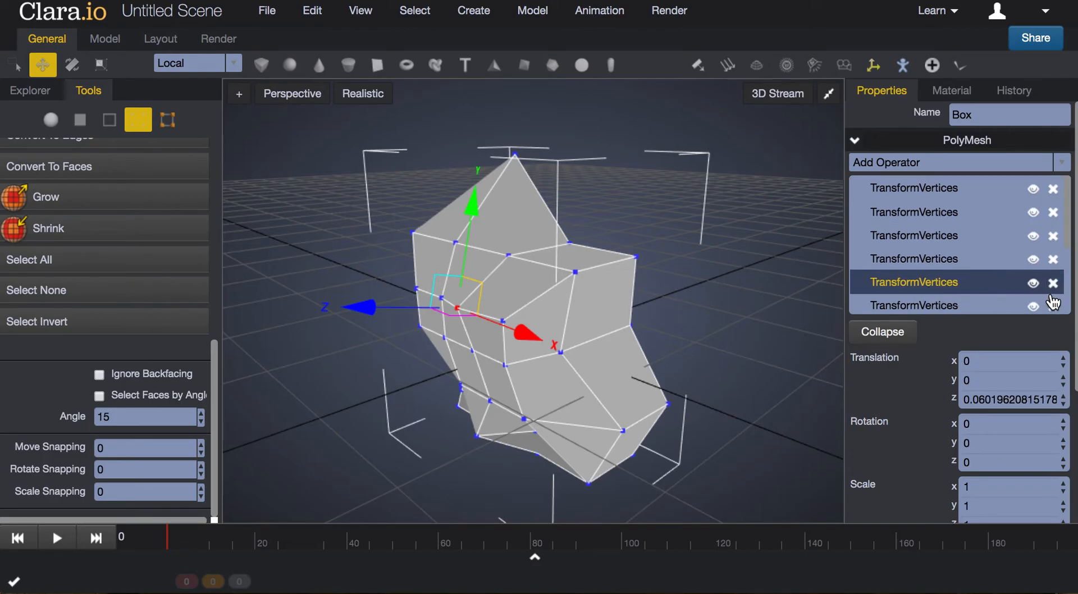
pyautogui.scroll(-1, 994, 277)
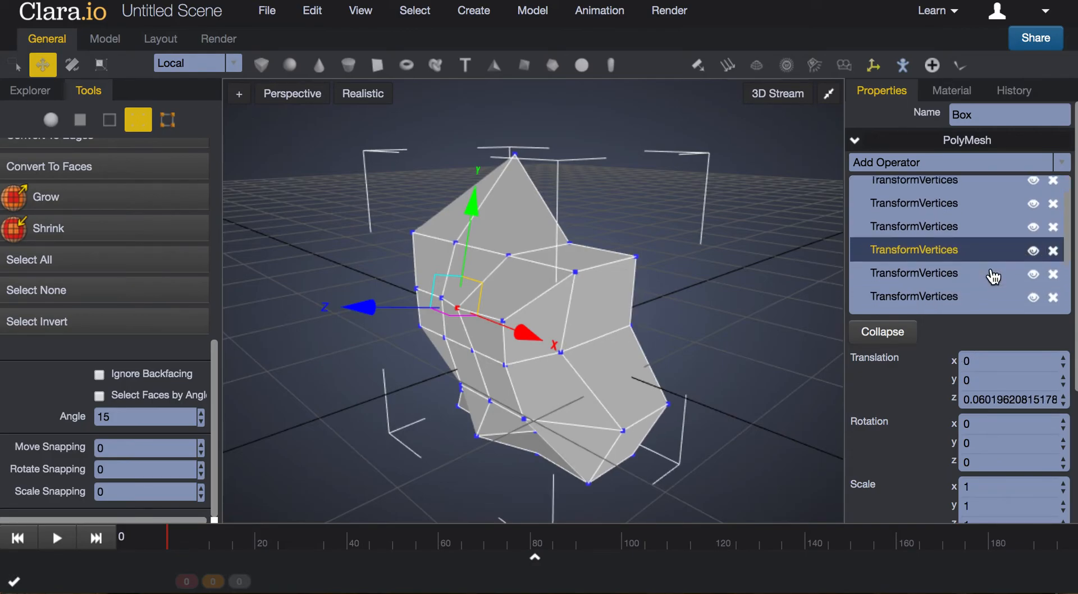
# Toggle two earlier TransformVertices operators off and back on to compare their effect on the mesh
pyautogui.scroll(-1, 1039, 286)
pyautogui.click(1035, 272)
pyautogui.click(1035, 272)
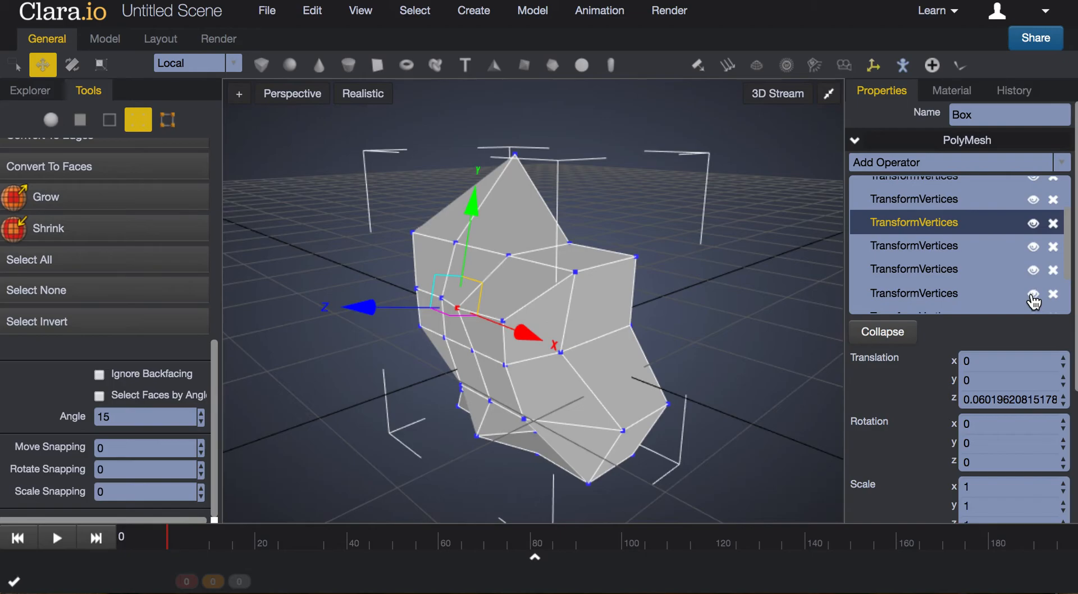
pyautogui.scroll(-1, 955, 292)
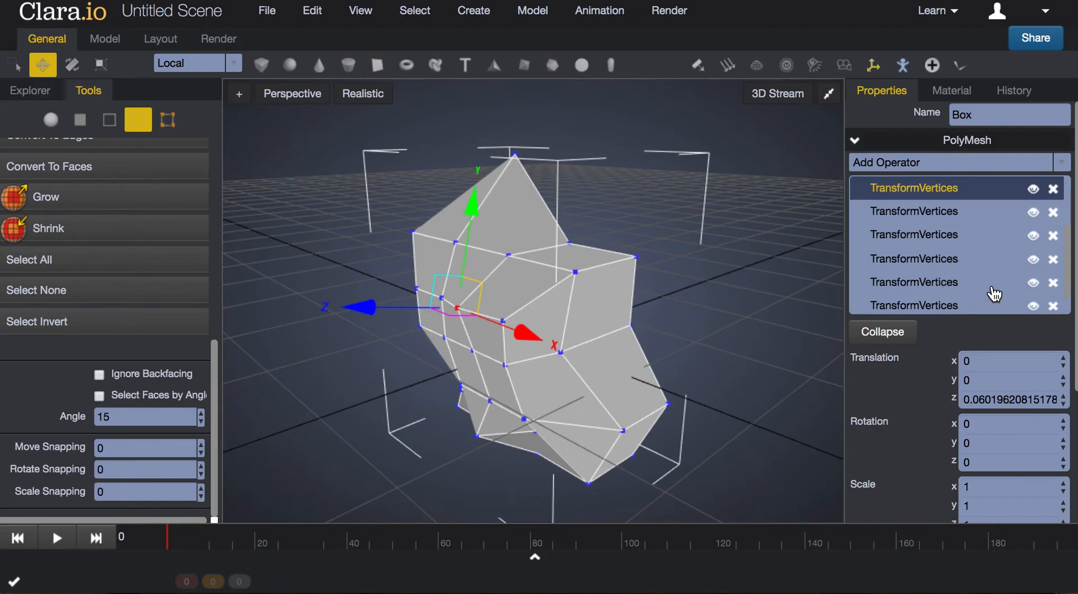
pyautogui.click(1034, 287)
pyautogui.click(1034, 287)
pyautogui.scroll(-1, 977, 296)
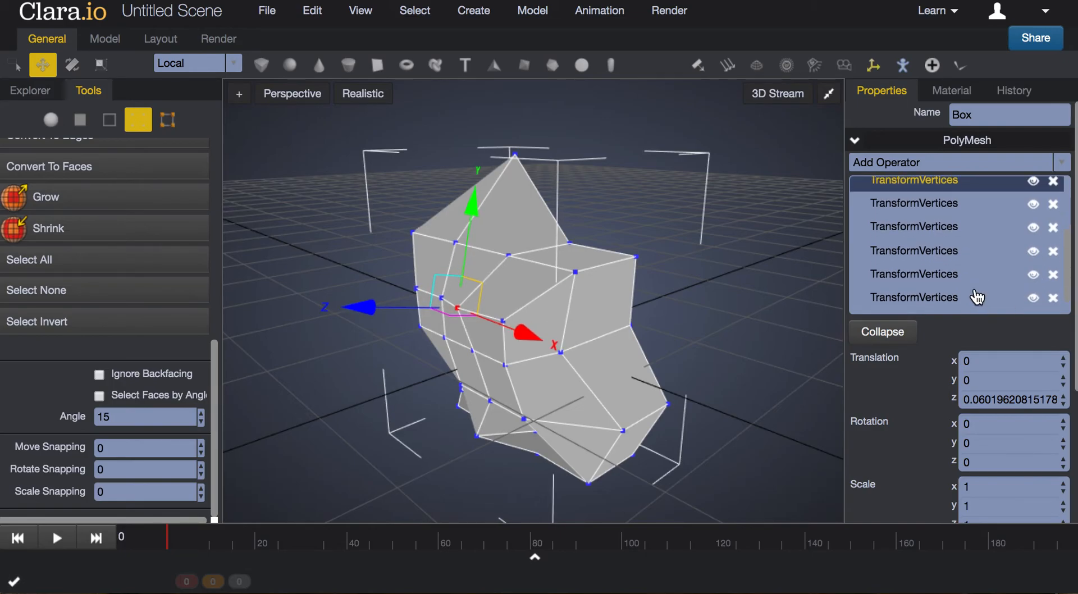
# Select the early TransformVertices operator with an X translation of about 0.013 and delete it from the stack
pyautogui.click(923, 307)
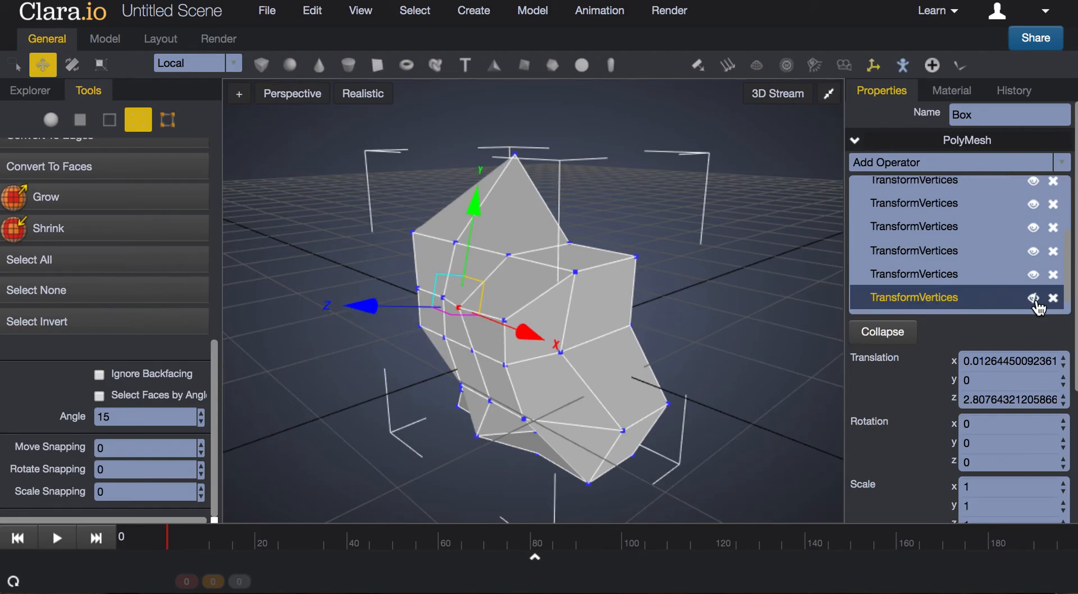
pyautogui.click(1053, 298)
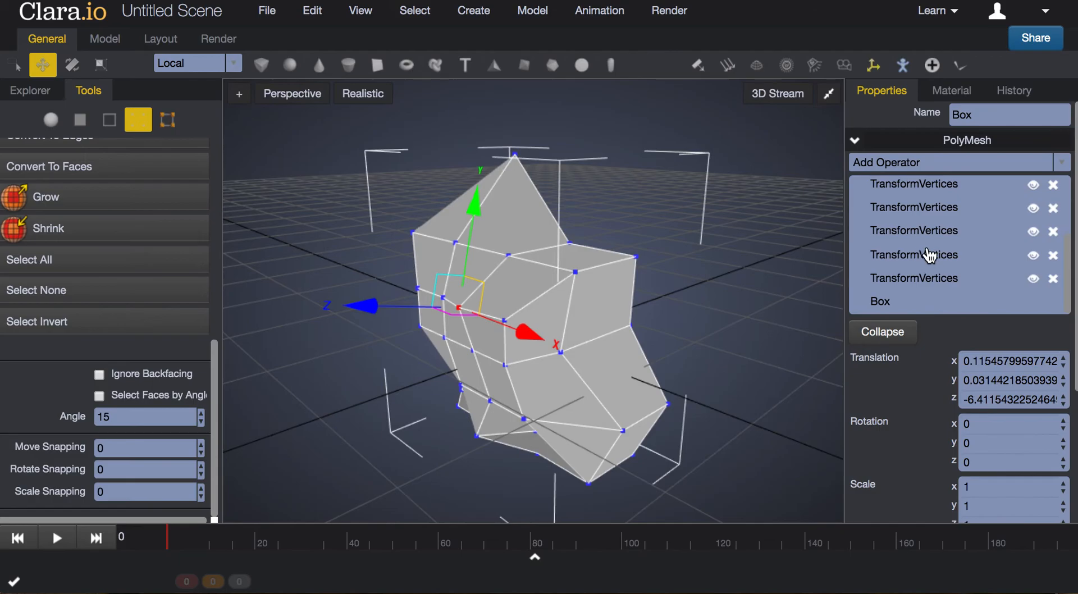
# Switch from vertex mode to object mode and look through the mesh and normals tools available for the whole box
pyautogui.moveTo(745, 305); pyautogui.dragTo(561, 402)
pyautogui.scroll(-5, 584, 332)
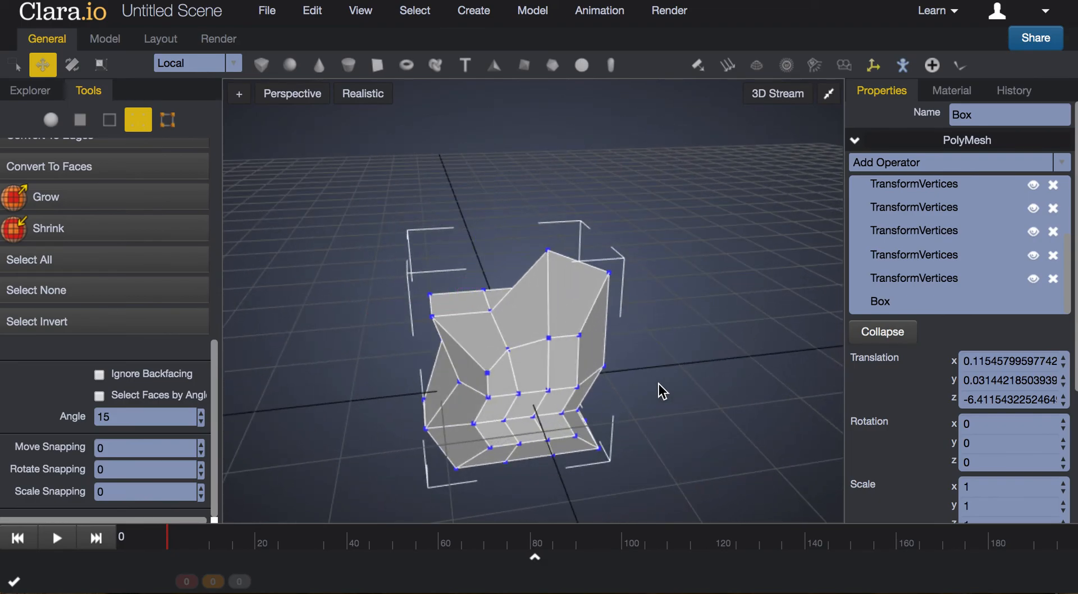
pyautogui.click(50, 120)
pyautogui.scroll(-3, 159, 260)
pyautogui.scroll(-6, 160, 265)
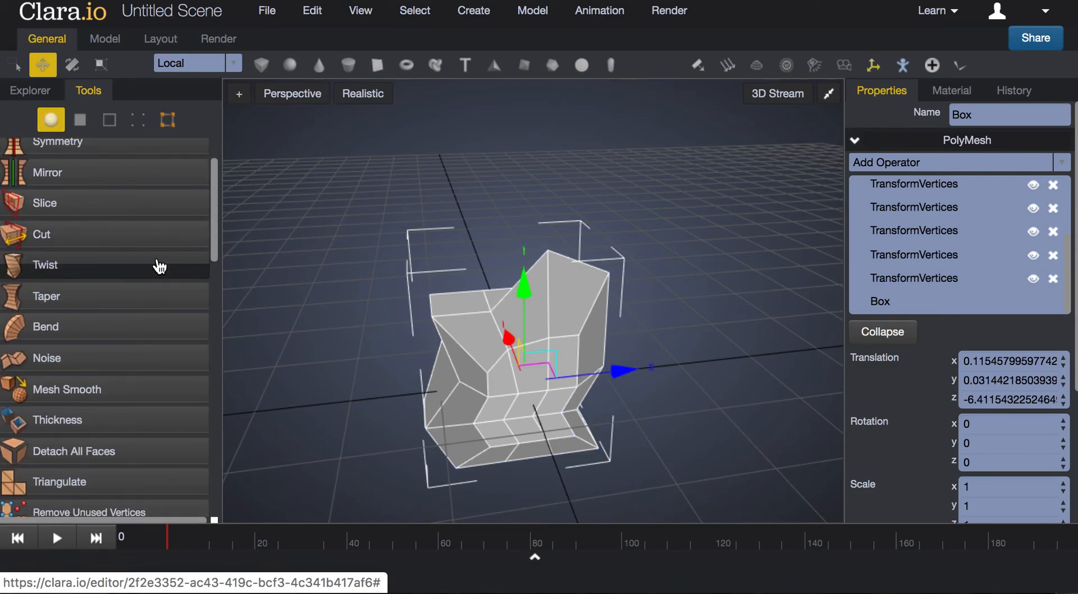
pyautogui.scroll(-7, 159, 267)
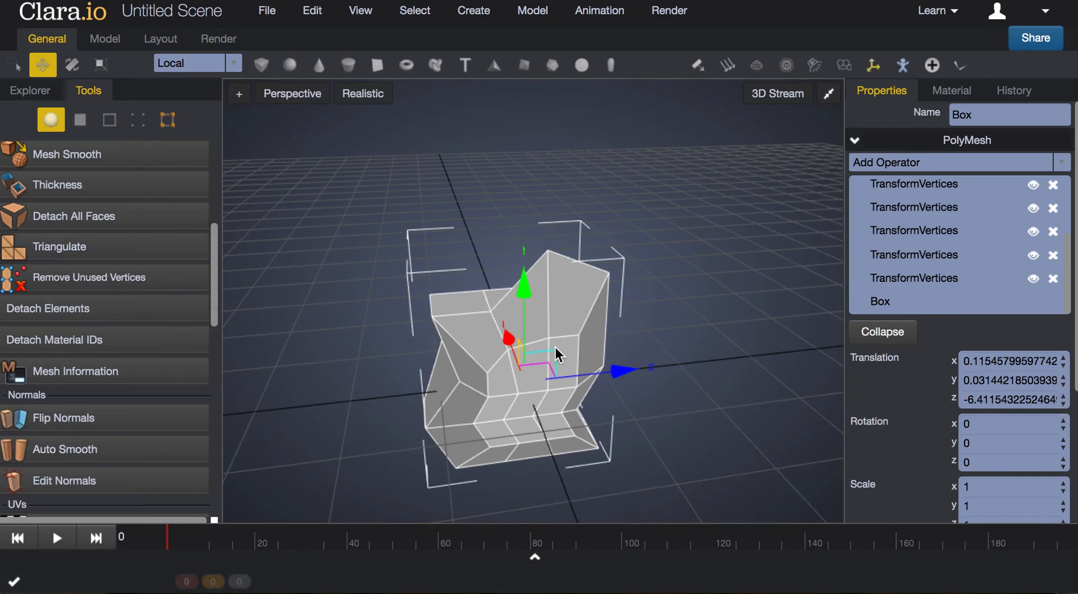
pyautogui.scroll(5, 125, 236)
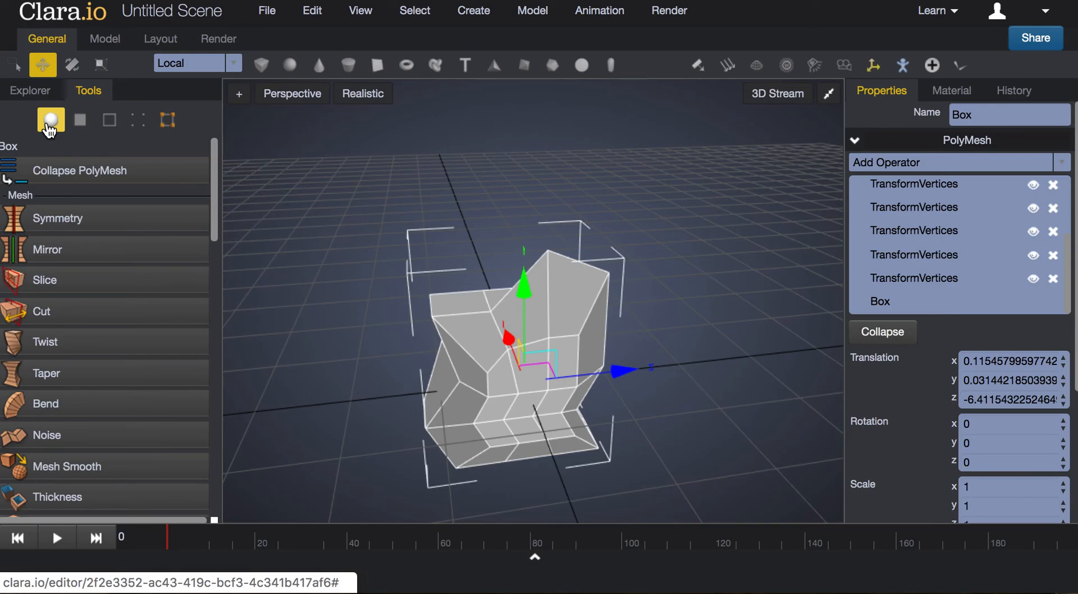
# Apply Auto Smooth to the normals of the whole box mesh
pyautogui.scroll(-1, 121, 275)
pyautogui.scroll(-5, 120, 275)
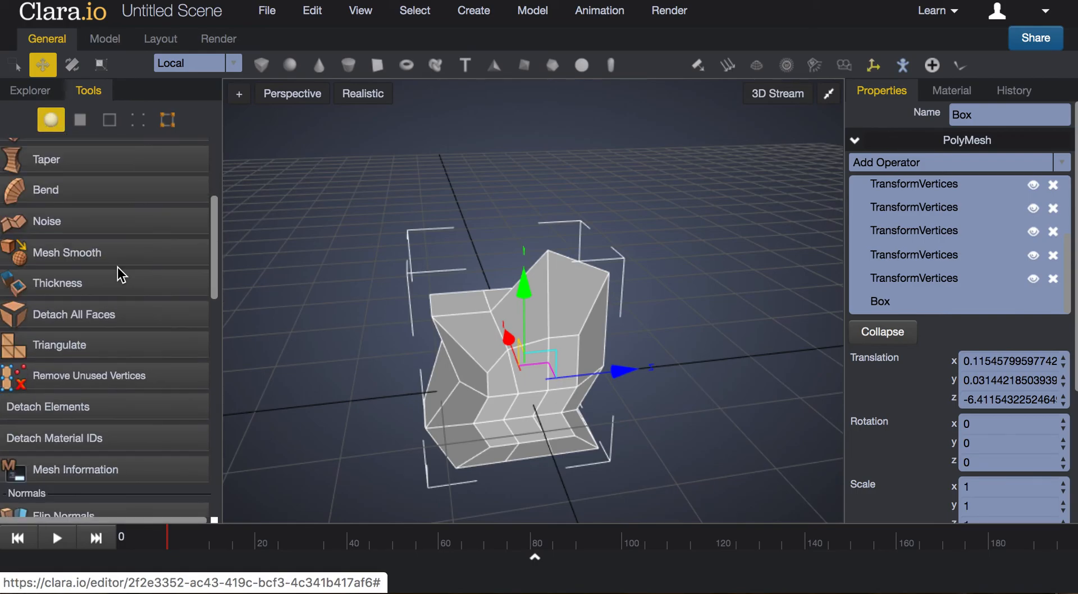
pyautogui.scroll(-4, 116, 268)
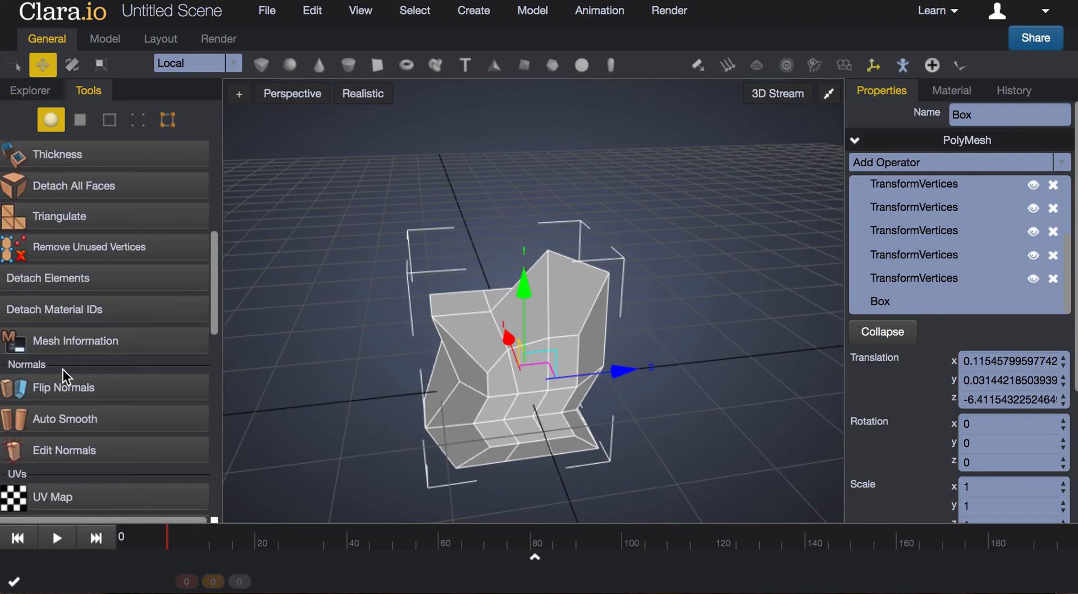
pyautogui.click(84, 425)
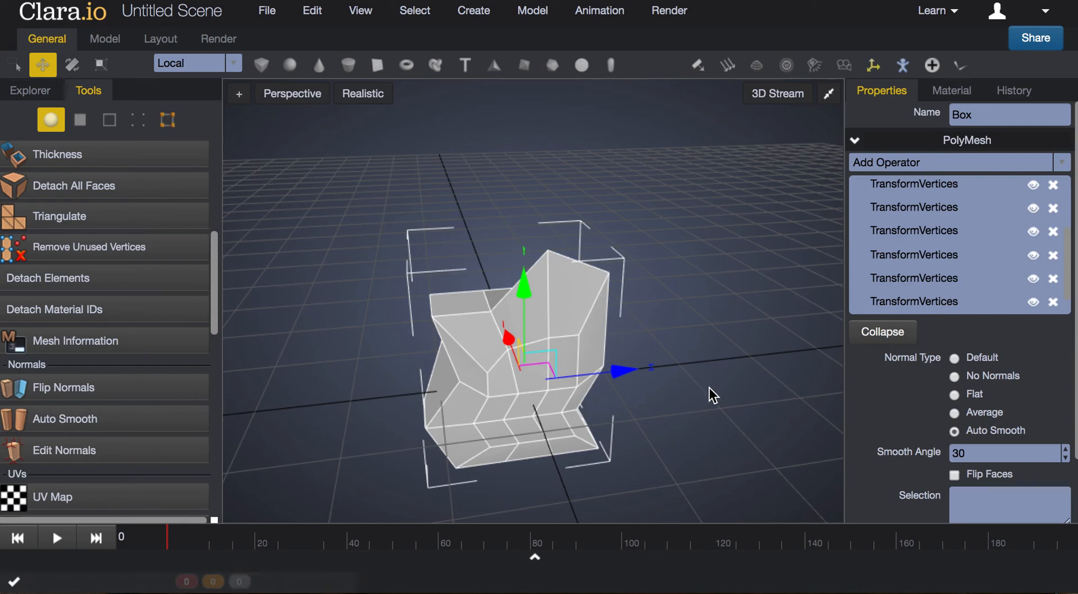
pyautogui.moveTo(783, 399); pyautogui.dragTo(723, 383, button='middle')
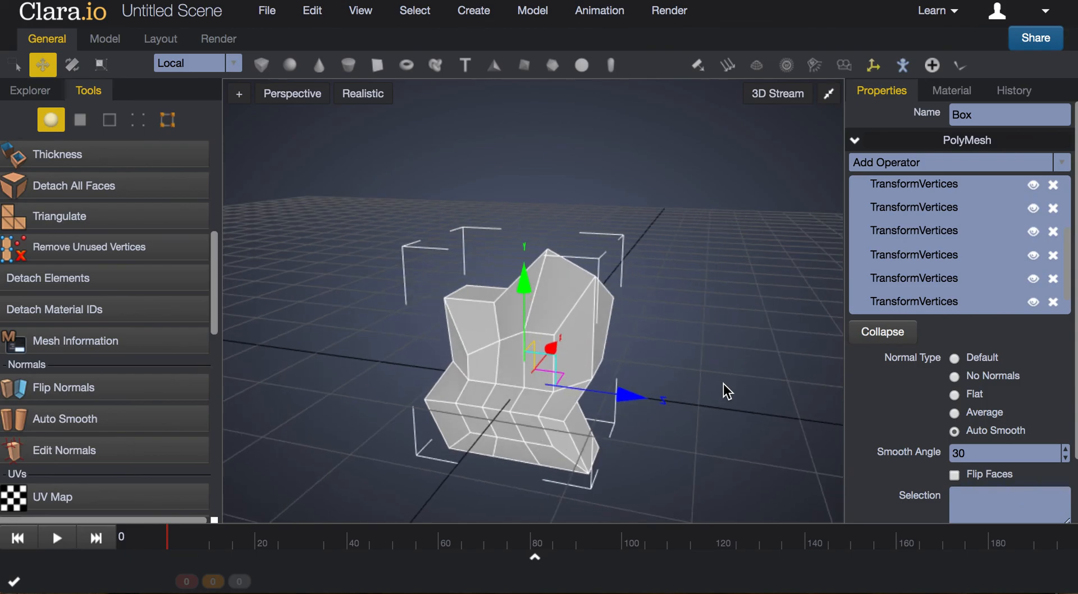